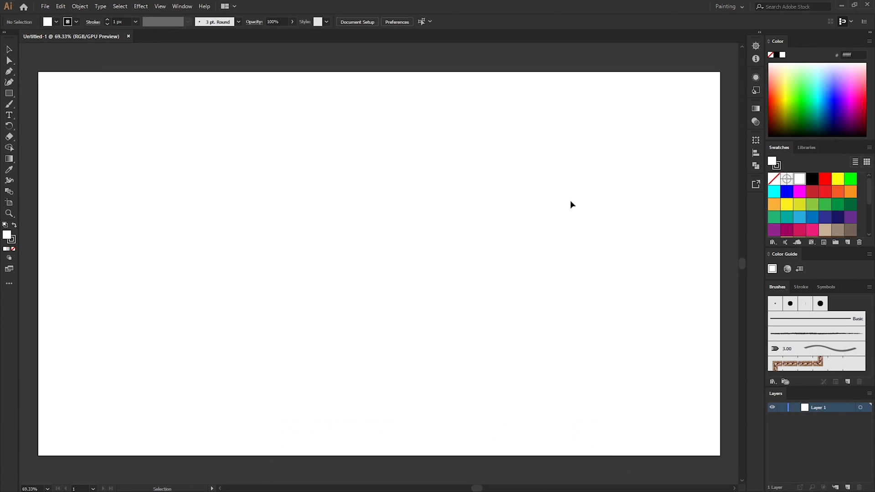
Choose Essentials Classic from the application bar's workspace list.
{"action": "left_click", "coordinate": [181, 8]}
{"action": "mouse_move", "coordinate": [270, 56]}
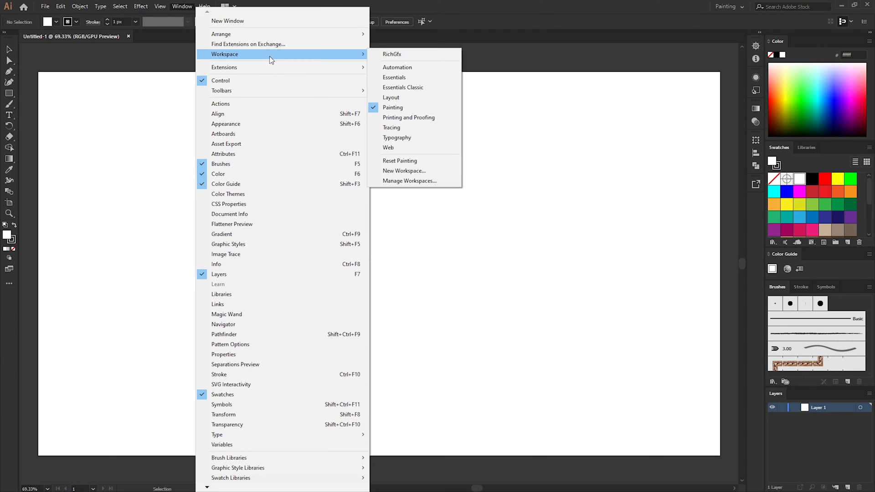
{"action": "left_click", "coordinate": [573, 187]}
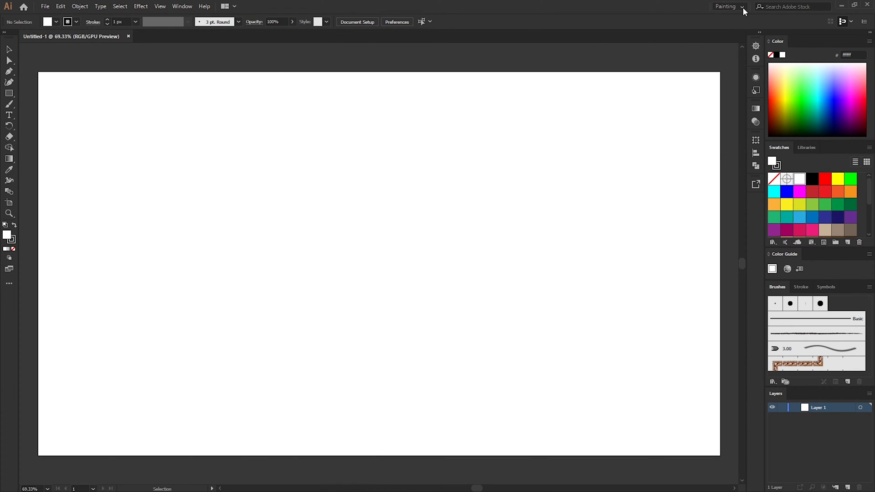
{"action": "left_click", "coordinate": [742, 8]}
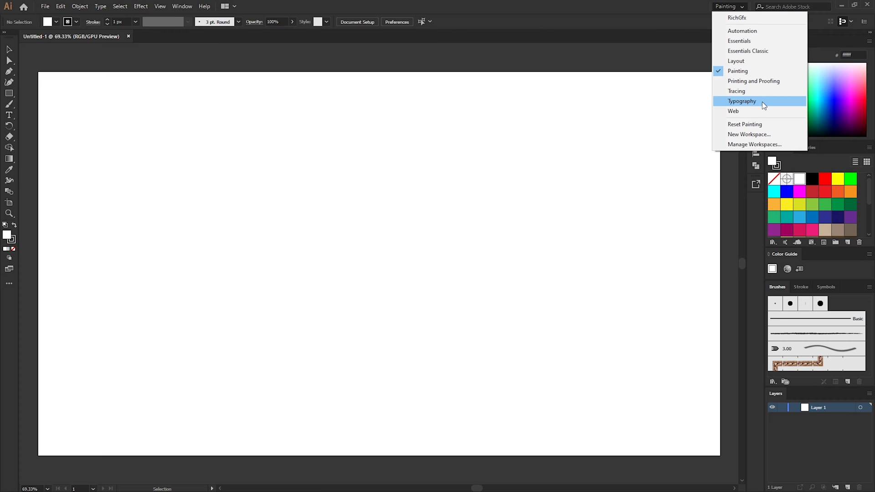
{"action": "left_click", "coordinate": [760, 50]}
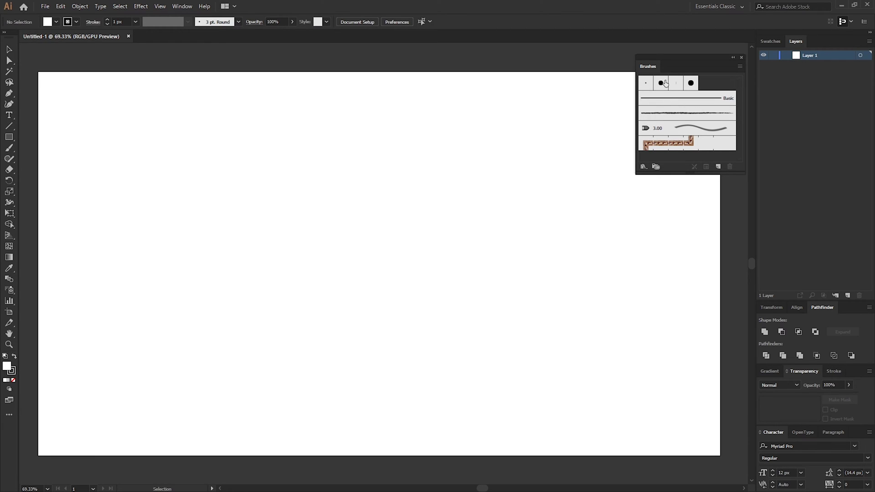
Float Brushes, Layers, Swatches and Pathfinder over the canvas, and close the Align and Transform panels.
{"action": "left_click_drag", "start_coordinate": [655, 68], "coordinate": [359, 102]}
{"action": "left_click_drag", "start_coordinate": [796, 41], "coordinate": [194, 116]}
{"action": "left_click_drag", "start_coordinate": [835, 41], "coordinate": [469, 260]}
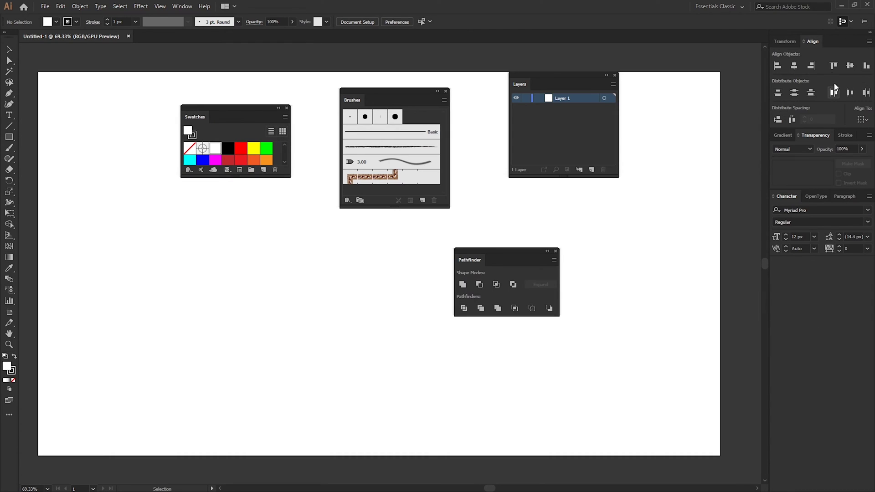
{"action": "left_click_drag", "start_coordinate": [817, 43], "coordinate": [682, 203]}
{"action": "left_click", "coordinate": [760, 202]}
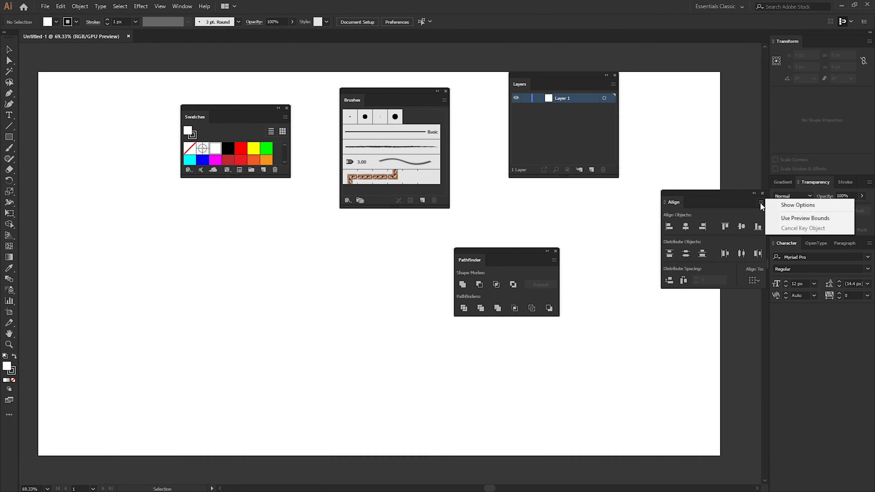
{"action": "left_click", "coordinate": [763, 193]}
{"action": "left_click_drag", "start_coordinate": [801, 56], "coordinate": [709, 215]}
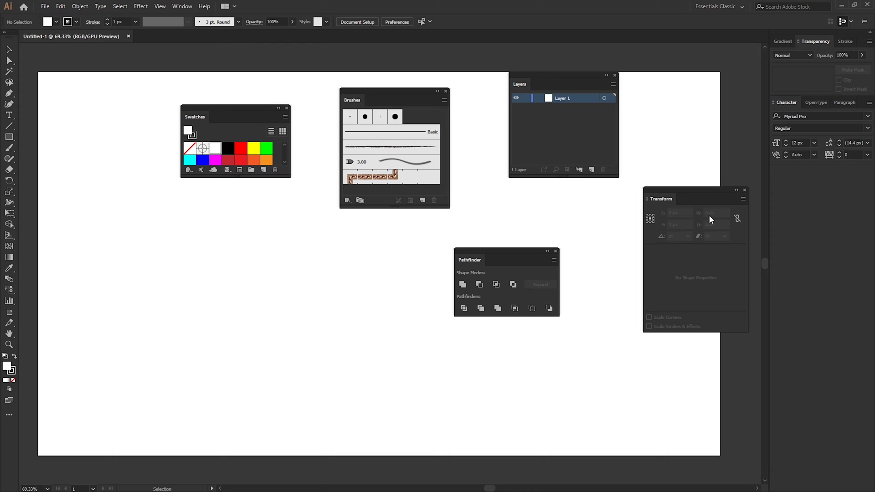
{"action": "left_click", "coordinate": [744, 189]}
Float Transparency, Stroke, Gradient and Character, close OpenType, and group Paragraph with Character.
{"action": "mouse_move", "coordinate": [815, 41]}
{"action": "left_mouse_down"}
{"action": "mouse_move", "coordinate": [278, 268]}
{"action": "mouse_move", "coordinate": [154, 233]}
{"action": "left_mouse_up"}
{"action": "left_click_drag", "start_coordinate": [783, 41], "coordinate": [589, 234]}
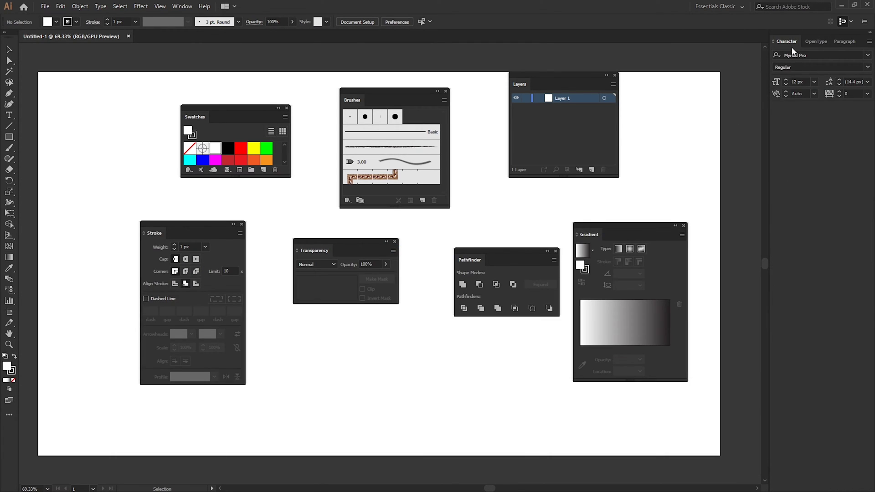
{"action": "left_click_drag", "start_coordinate": [791, 47], "coordinate": [653, 91]}
{"action": "left_click_drag", "start_coordinate": [782, 41], "coordinate": [343, 370]}
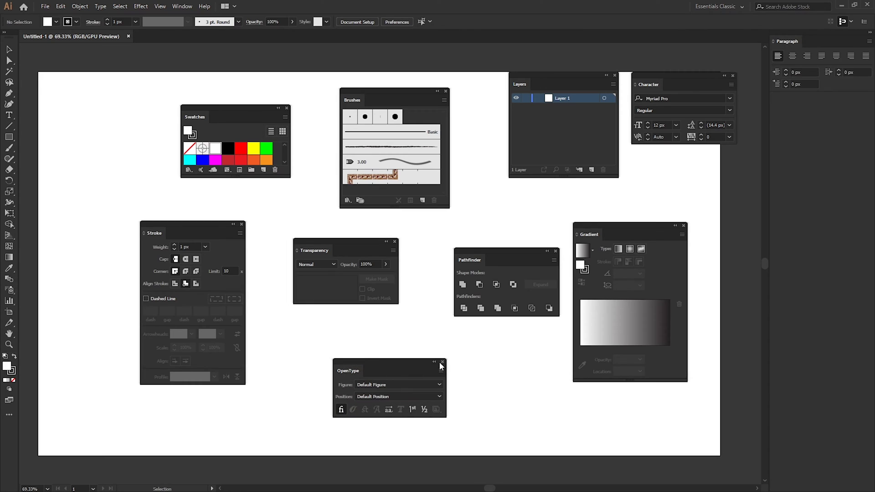
{"action": "left_click", "coordinate": [441, 362]}
{"action": "left_click_drag", "start_coordinate": [782, 41], "coordinate": [348, 353]}
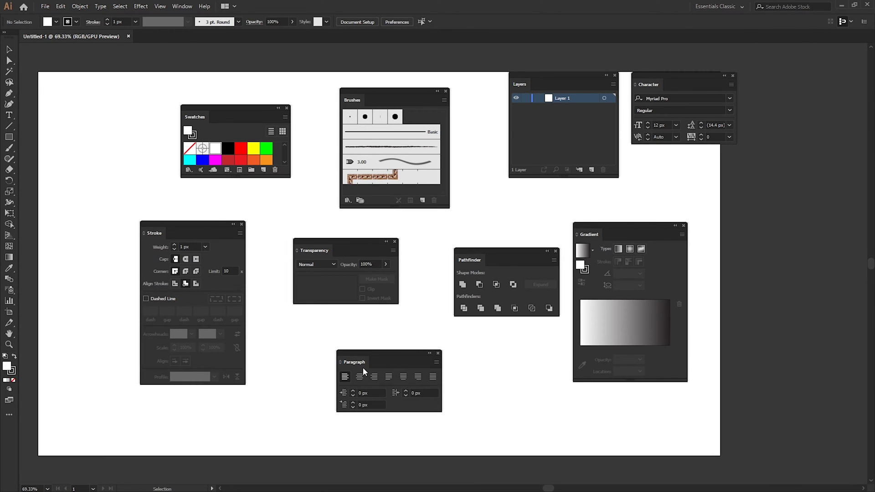
{"action": "left_click_drag", "start_coordinate": [356, 364], "coordinate": [687, 88]}
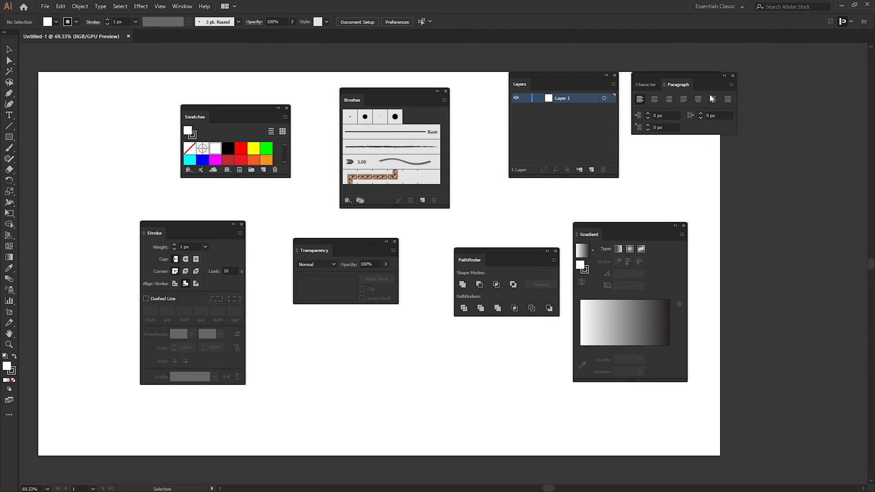
Toggle between the Character and Paragraph tabs, then choose Show Options from Character's flyout.
{"action": "left_click", "coordinate": [649, 84]}
{"action": "left_click", "coordinate": [679, 83]}
{"action": "left_click", "coordinate": [649, 85]}
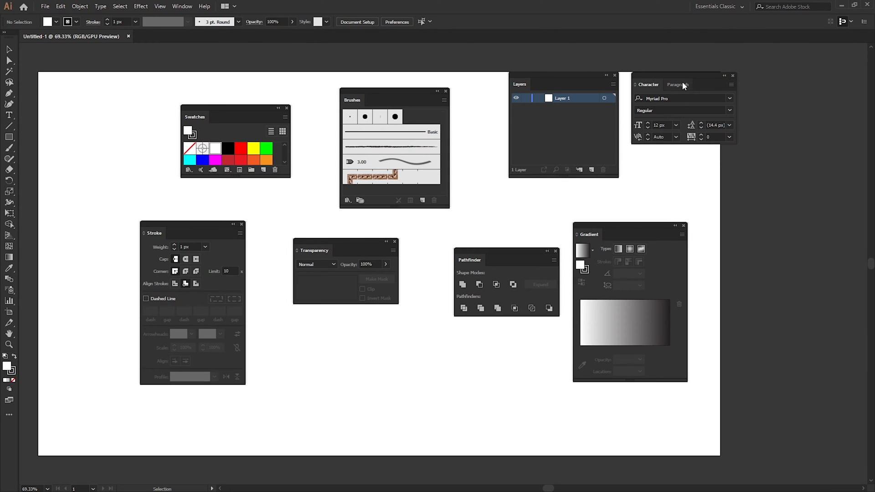
{"action": "left_click", "coordinate": [682, 82]}
{"action": "left_click", "coordinate": [656, 84]}
{"action": "left_click", "coordinate": [679, 84]}
{"action": "left_click", "coordinate": [653, 87]}
{"action": "left_click", "coordinate": [731, 86]}
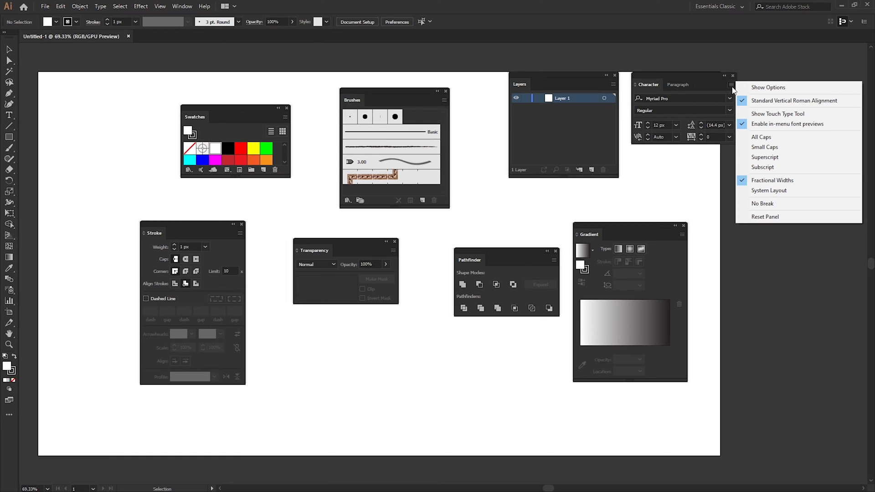
{"action": "left_click", "coordinate": [813, 87]}
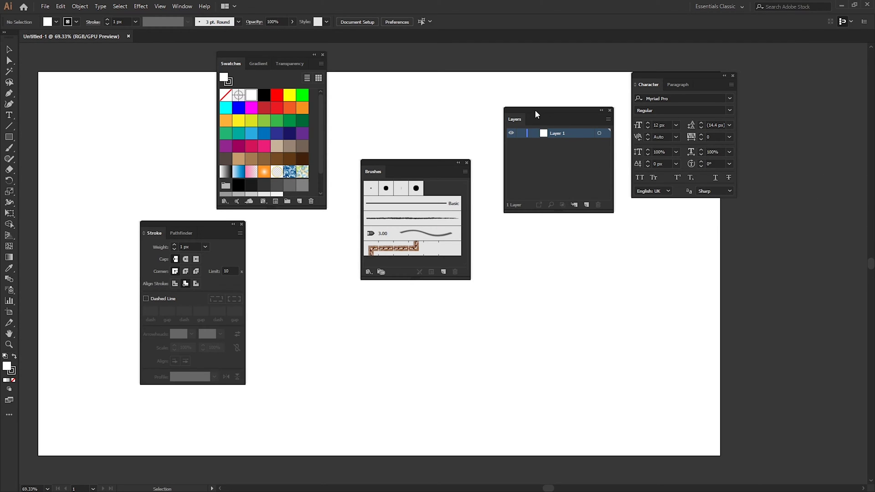
Dock Layers, Swatches, Character, Stroke and Brushes in right-edge columns, narrowing the Swatches column.
{"action": "left_click_drag", "start_coordinate": [522, 109], "coordinate": [871, 71]}
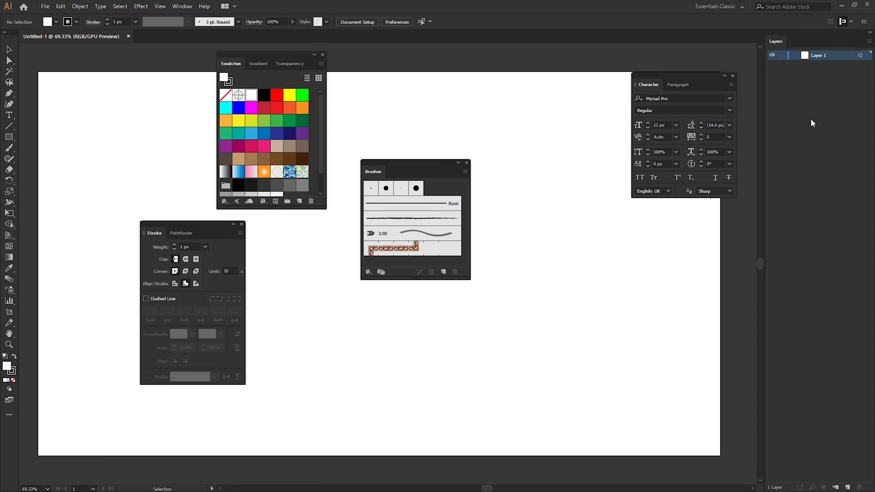
{"action": "left_click_drag", "start_coordinate": [263, 56], "coordinate": [766, 82]}
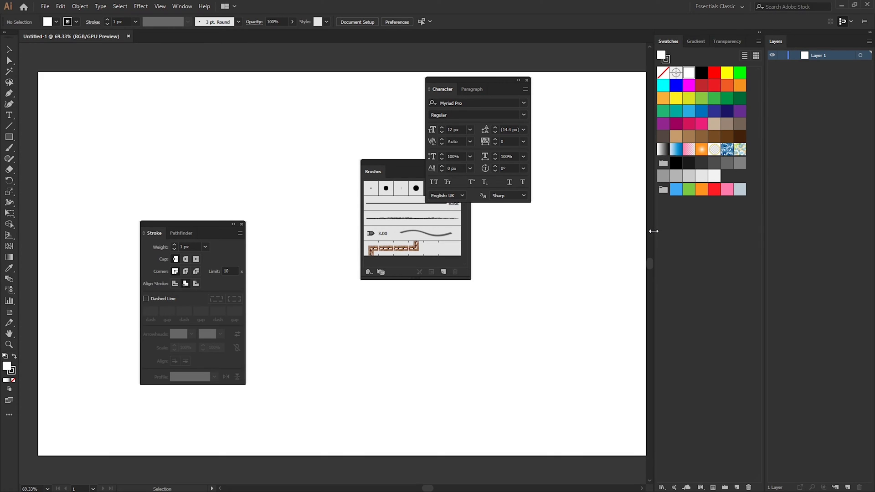
{"action": "left_click_drag", "start_coordinate": [653, 231], "coordinate": [657, 231]}
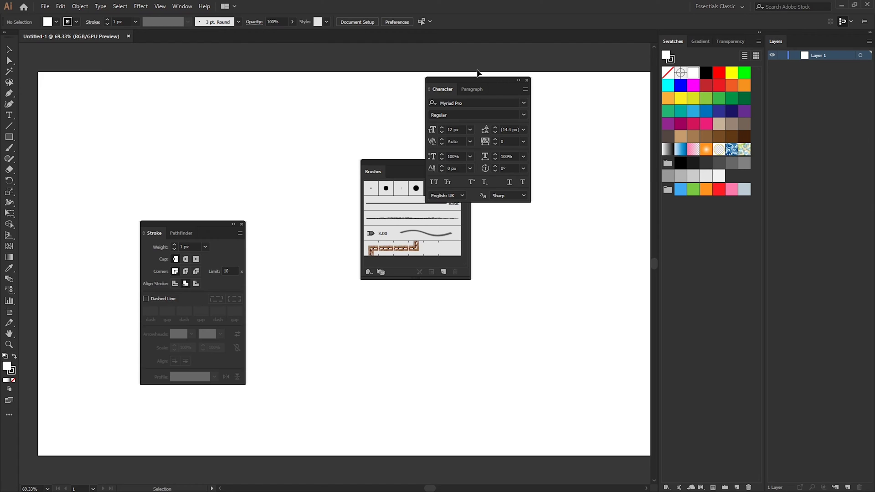
{"action": "left_click_drag", "start_coordinate": [480, 88], "coordinate": [802, 428]}
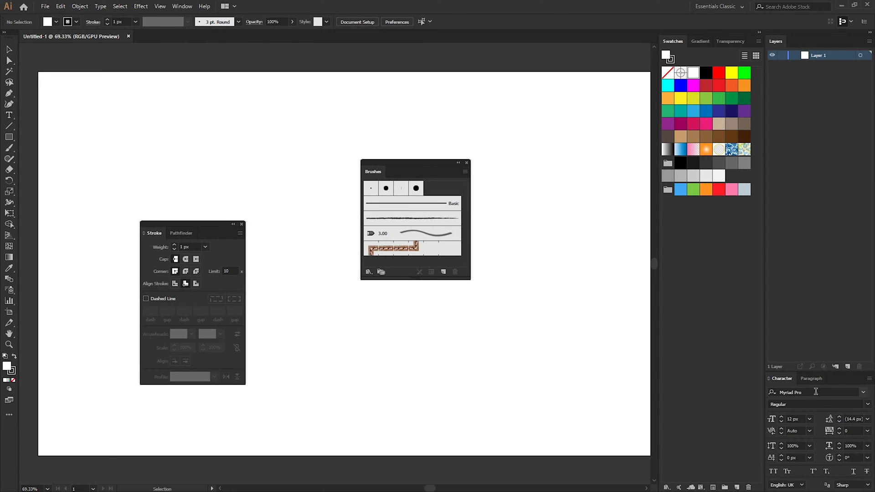
{"action": "mouse_move", "coordinate": [215, 223]}
{"action": "left_mouse_down"}
{"action": "mouse_move", "coordinate": [770, 311]}
{"action": "mouse_move", "coordinate": [833, 370]}
{"action": "left_mouse_up"}
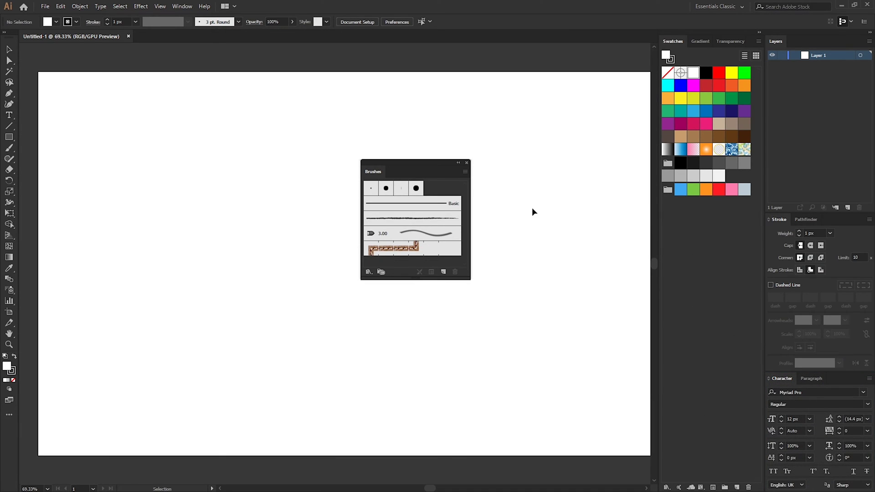
{"action": "mouse_move", "coordinate": [396, 163]}
{"action": "left_mouse_down"}
{"action": "mouse_move", "coordinate": [517, 164]}
{"action": "mouse_move", "coordinate": [826, 41]}
{"action": "left_mouse_up"}
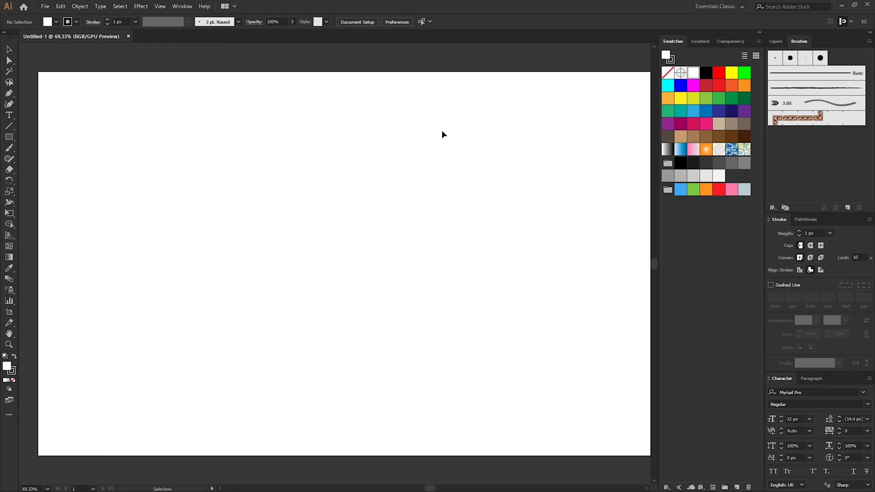
Open Symbols and Color Guide from the Window menu, docking Color Guide under Swatches and Symbols beside Brushes.
{"action": "left_click", "coordinate": [186, 7]}
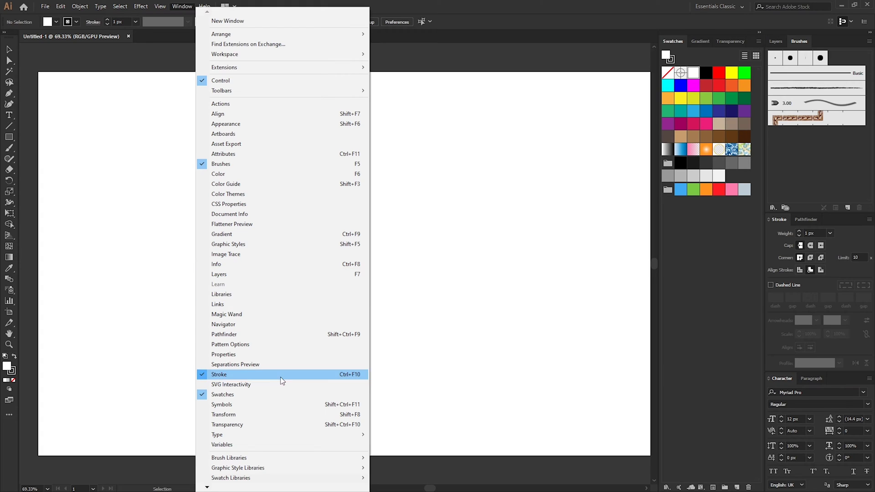
{"action": "left_click", "coordinate": [270, 405]}
{"action": "left_click_drag", "start_coordinate": [638, 86], "coordinate": [379, 172]}
{"action": "left_click", "coordinate": [182, 7]}
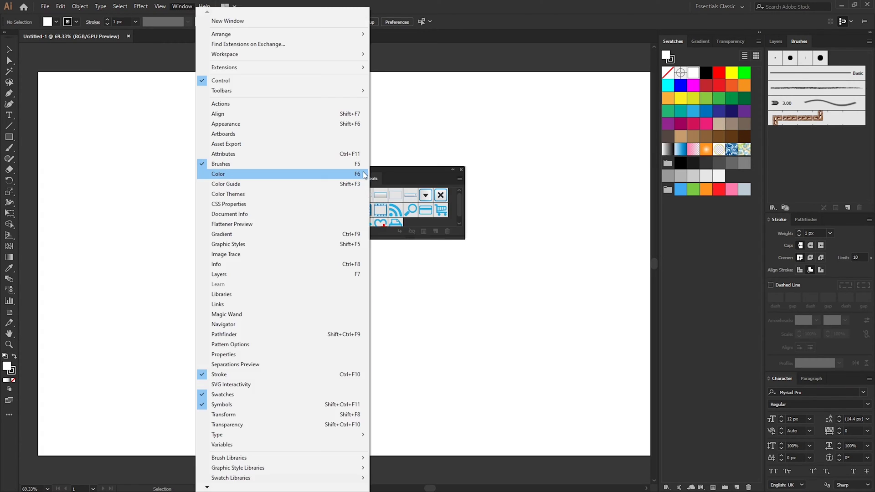
{"action": "left_click", "coordinate": [226, 184]}
{"action": "mouse_move", "coordinate": [637, 66]}
{"action": "left_mouse_down"}
{"action": "mouse_move", "coordinate": [493, 76]}
{"action": "mouse_move", "coordinate": [729, 292]}
{"action": "mouse_move", "coordinate": [702, 490]}
{"action": "left_mouse_up"}
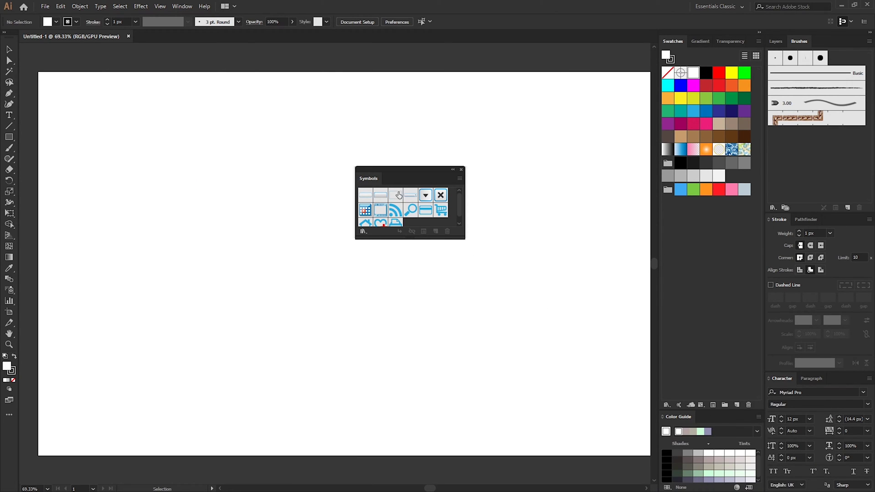
{"action": "mouse_move", "coordinate": [374, 179]}
{"action": "left_mouse_down"}
{"action": "mouse_move", "coordinate": [830, 63]}
{"action": "mouse_move", "coordinate": [829, 45]}
{"action": "left_mouse_up"}
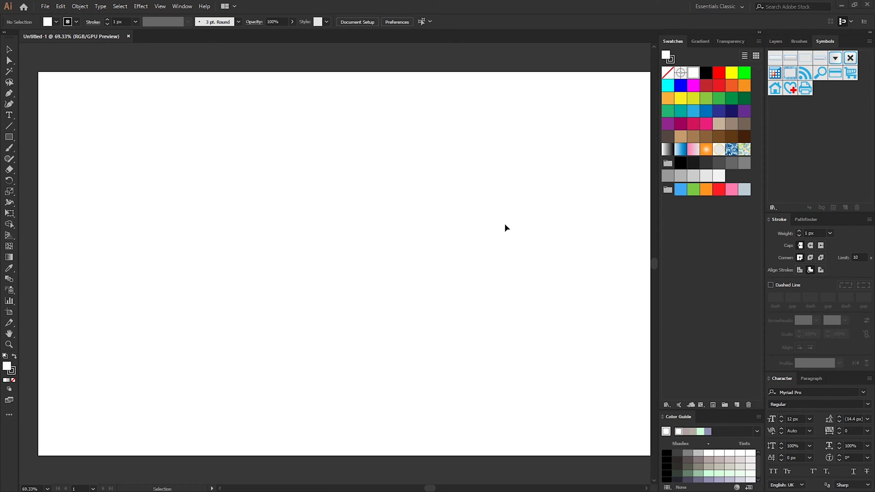
Create a new workspace named 'Test Workspace' and verify it appears in the workspace list.
{"action": "left_click", "coordinate": [178, 6]}
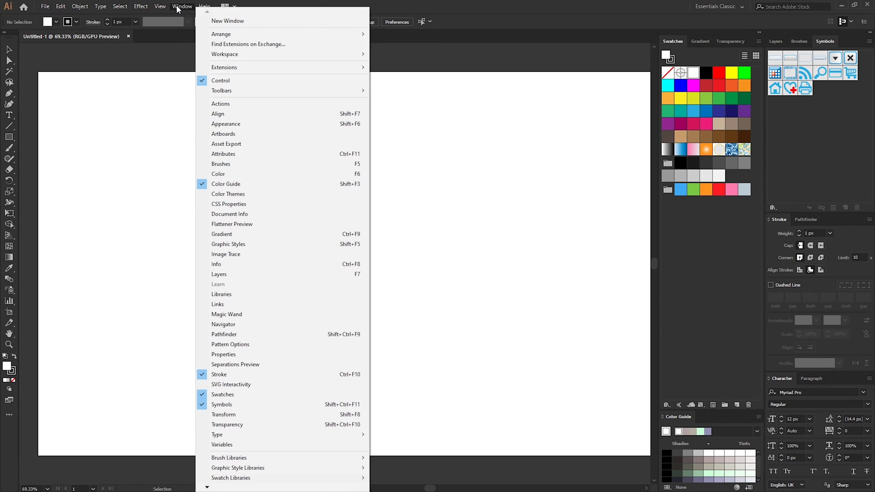
{"action": "mouse_move", "coordinate": [235, 56]}
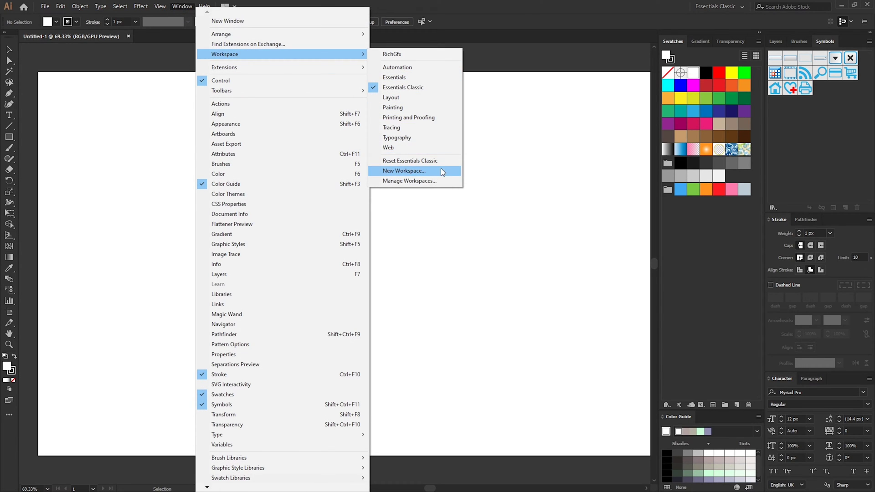
{"action": "left_click", "coordinate": [422, 176]}
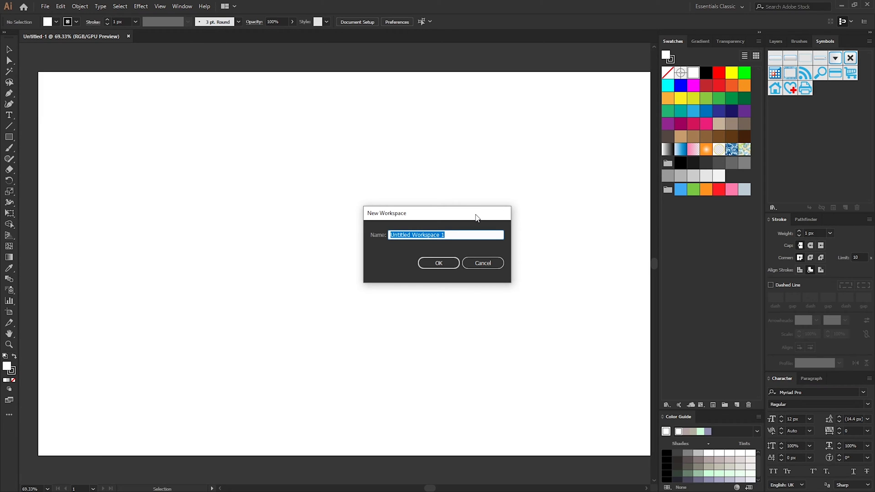
{"action": "type", "text": "Test Workspace"}
{"action": "left_click", "coordinate": [440, 264]}
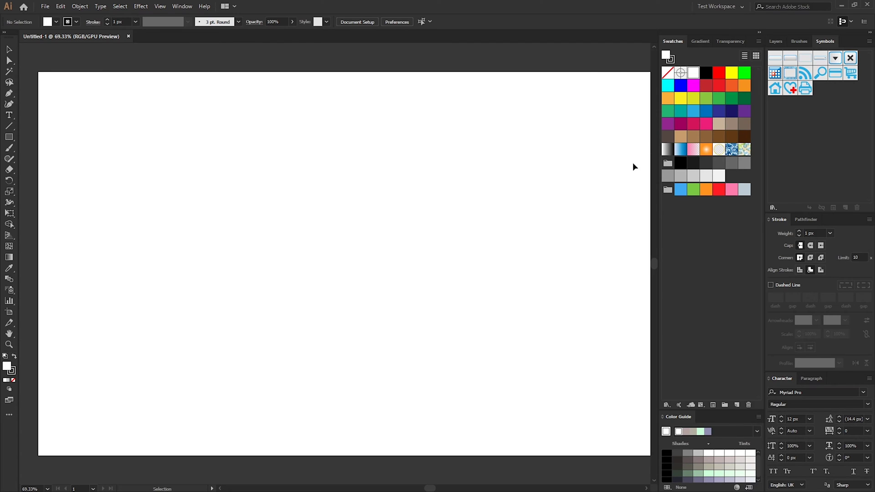
{"action": "left_click", "coordinate": [735, 7]}
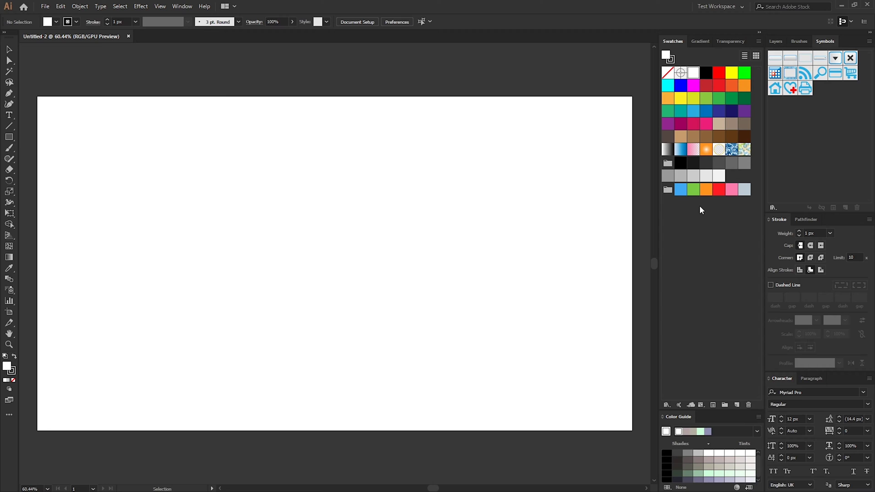
Close the Untitled-4 document tab to return to the Home screen.
{"action": "left_click", "coordinate": [799, 41]}
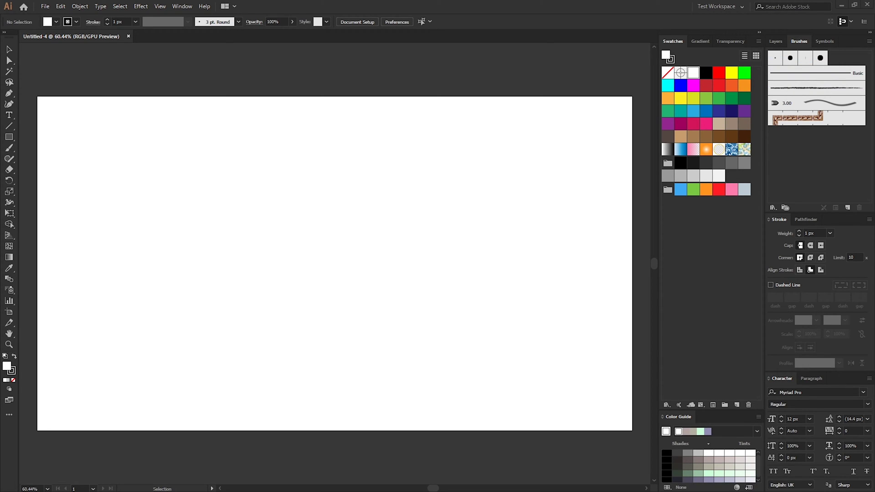
{"action": "left_click", "coordinate": [128, 37]}
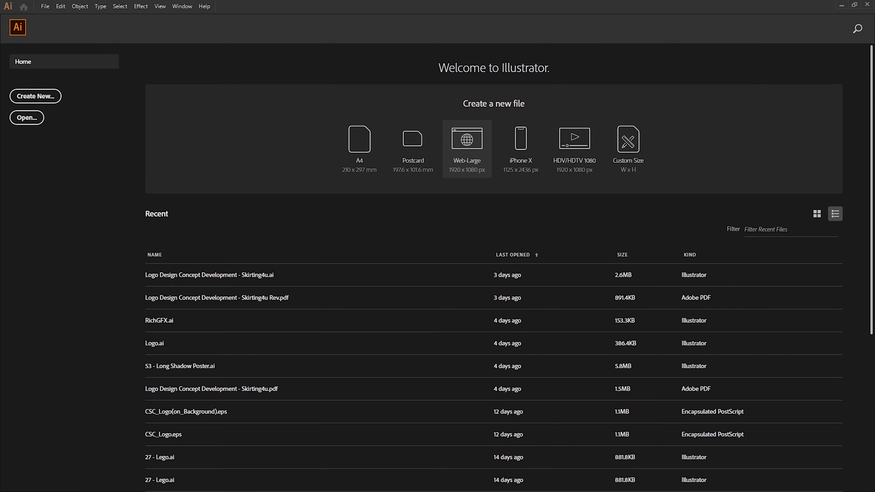
Switch to the New Document Profiles folder in Explorer and double-click Web to open Web.ai.
{"action": "key", "text": "alt+Tab"}
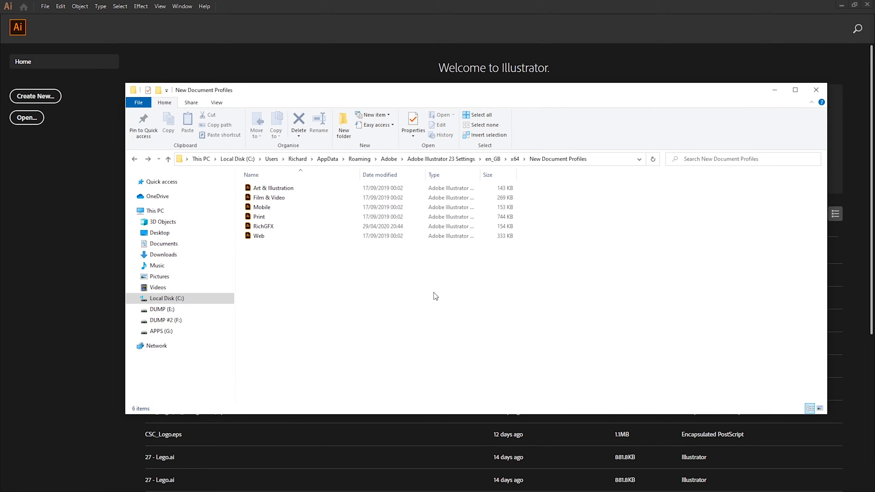
{"action": "left_click_drag", "start_coordinate": [307, 254], "coordinate": [263, 189]}
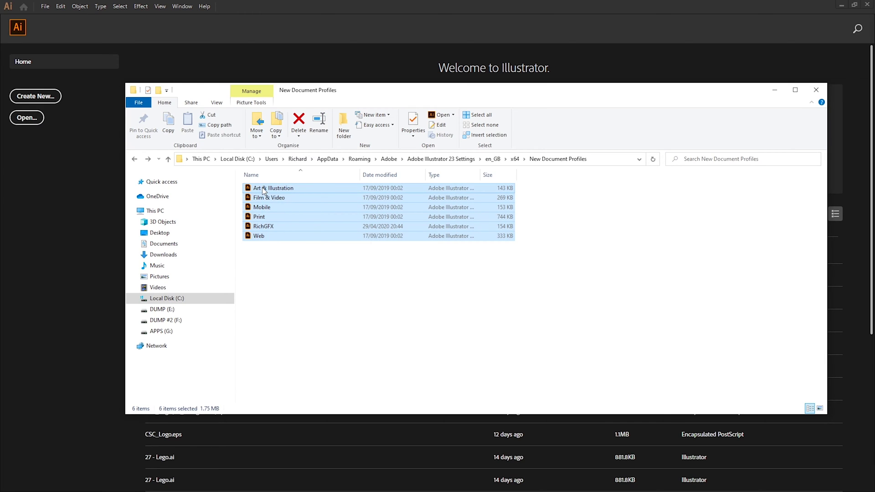
{"action": "left_click", "coordinate": [336, 269]}
{"action": "left_click_drag", "start_coordinate": [312, 256], "coordinate": [259, 187]}
{"action": "left_click", "coordinate": [332, 260]}
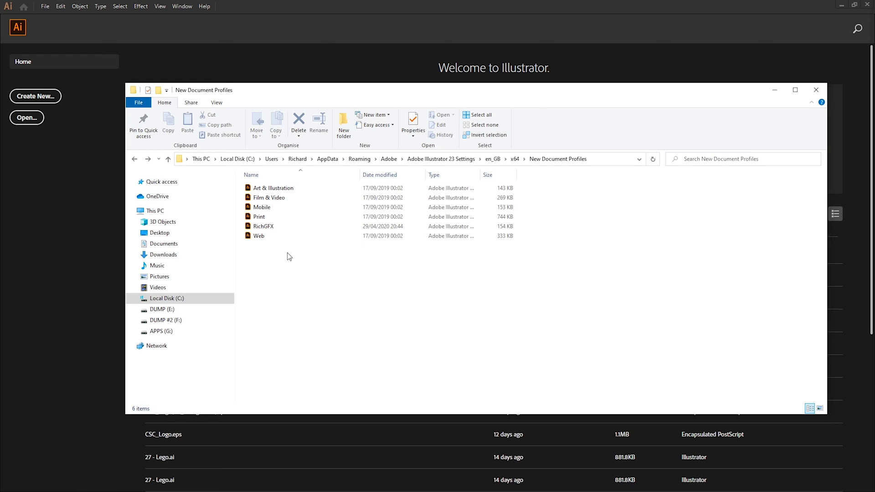
{"action": "left_click", "coordinate": [272, 219]}
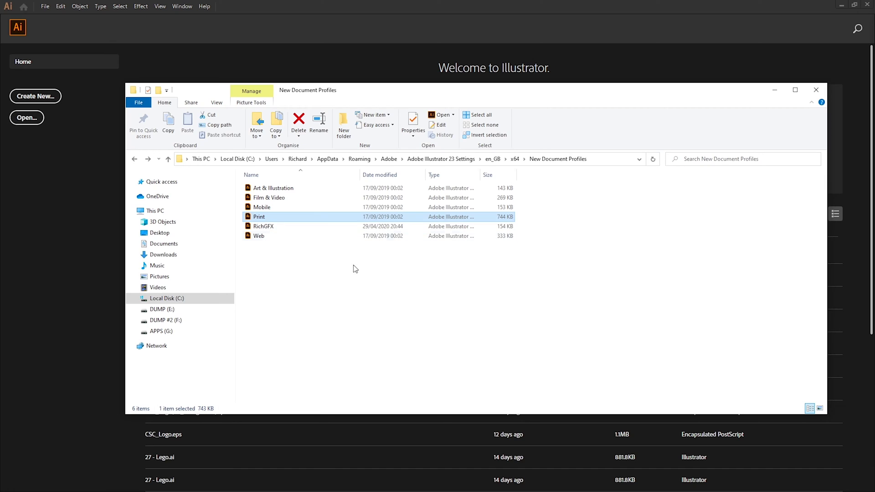
{"action": "left_click", "coordinate": [350, 291]}
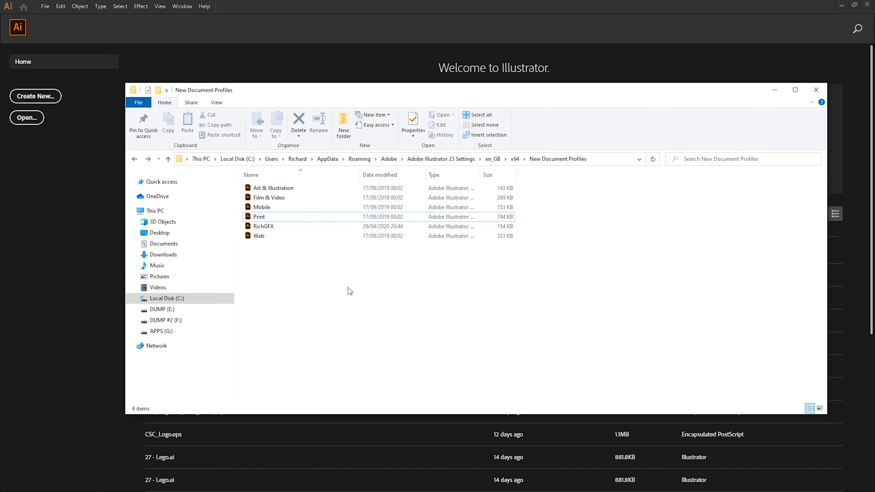
{"action": "double_click", "coordinate": [266, 237]}
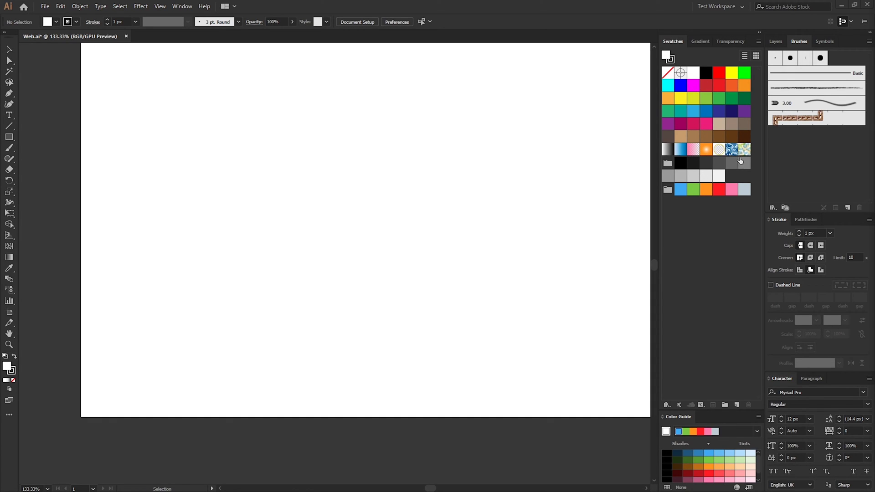
Delete all unused swatches, then the remaining colour group and black swatch, keeping None and Registration.
{"action": "left_click", "coordinate": [759, 41]}
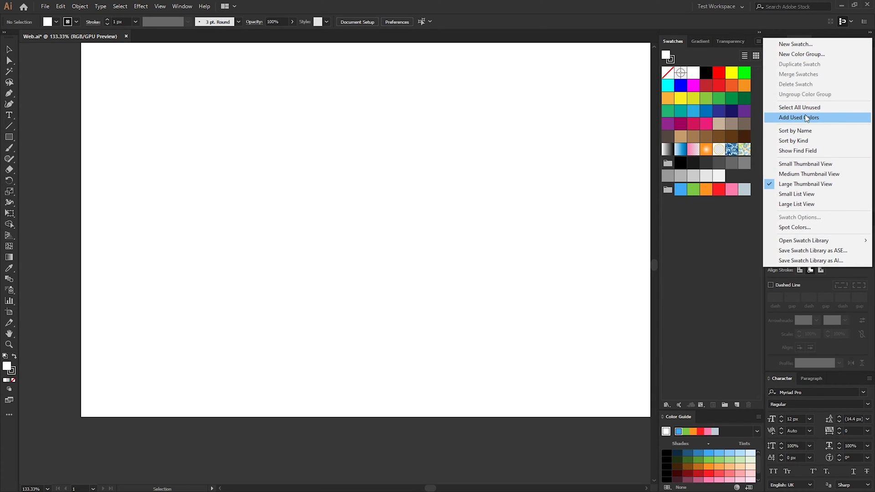
{"action": "left_click", "coordinate": [831, 109]}
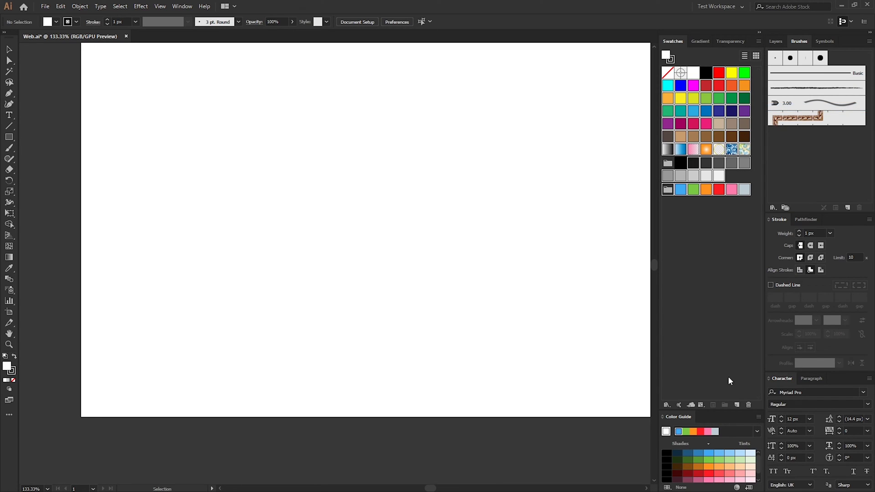
{"action": "left_click", "coordinate": [749, 405]}
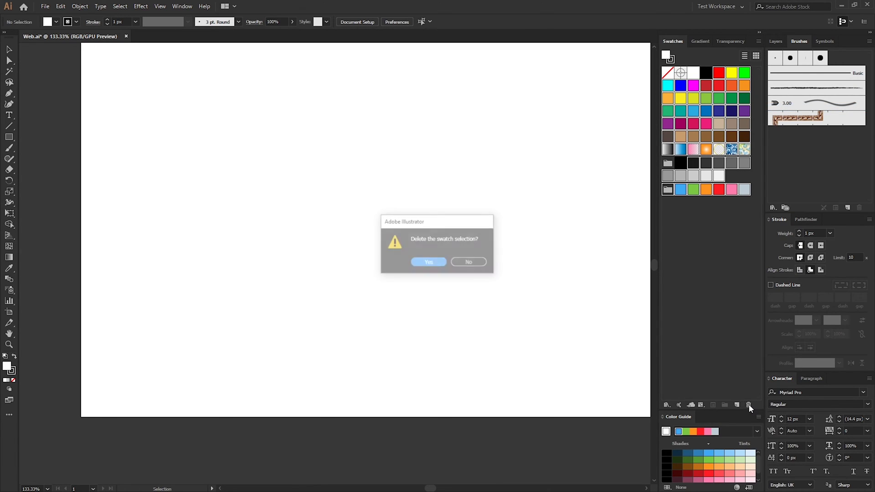
{"action": "left_click", "coordinate": [429, 261]}
{"action": "left_click", "coordinate": [667, 89]}
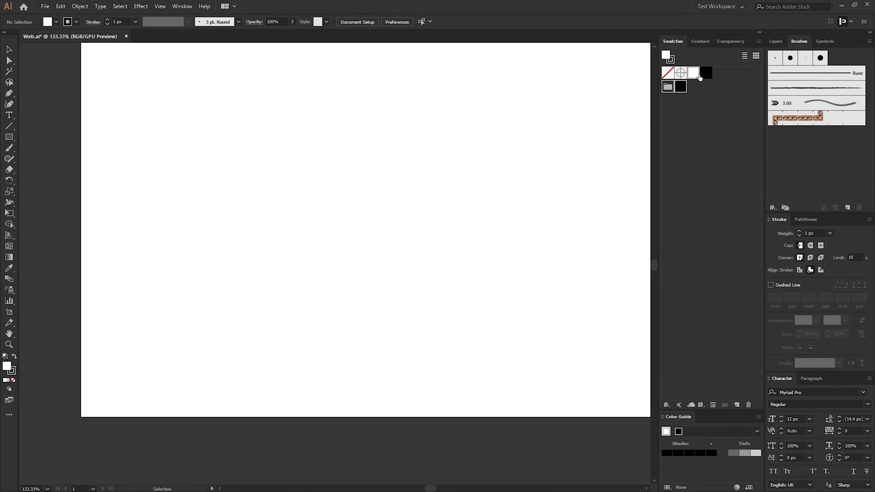
{"action": "left_click", "coordinate": [749, 404]}
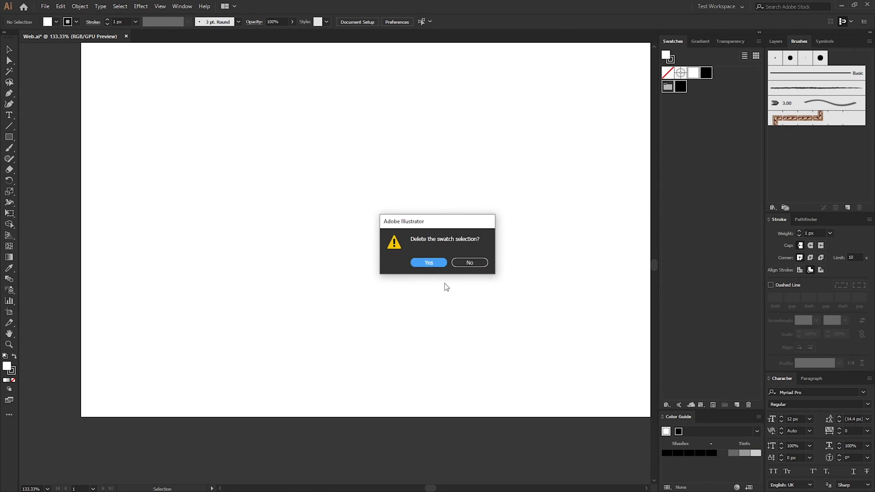
{"action": "left_click", "coordinate": [430, 261]}
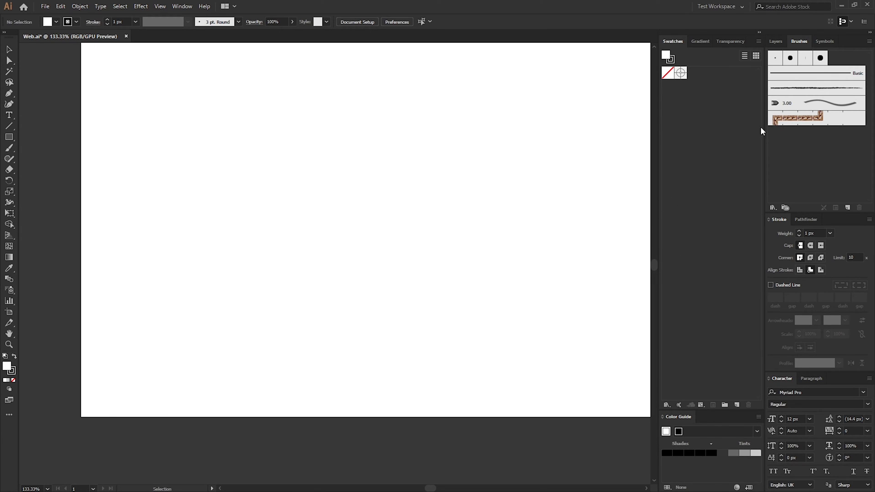
Delete every brush in the Brushes panel except Basic.
{"action": "left_click", "coordinate": [804, 77]}
{"action": "left_click", "coordinate": [847, 121], "text": "shift"}
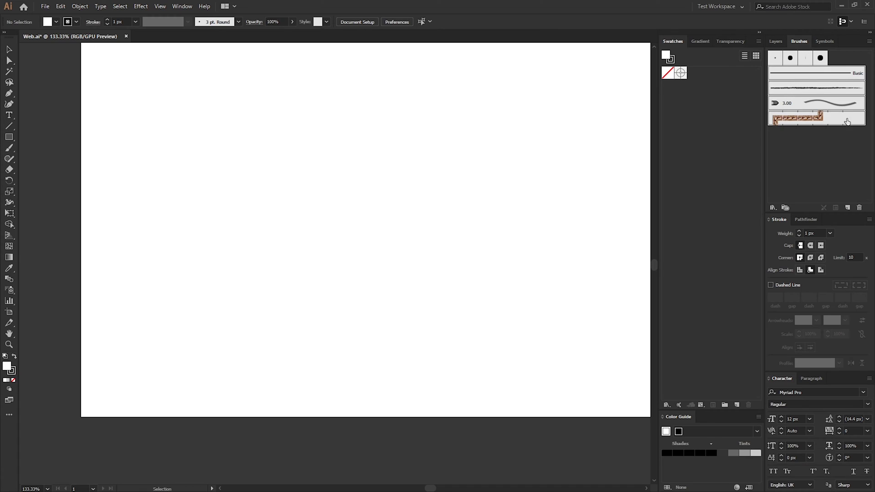
{"action": "left_click", "coordinate": [859, 209]}
{"action": "left_click", "coordinate": [428, 261]}
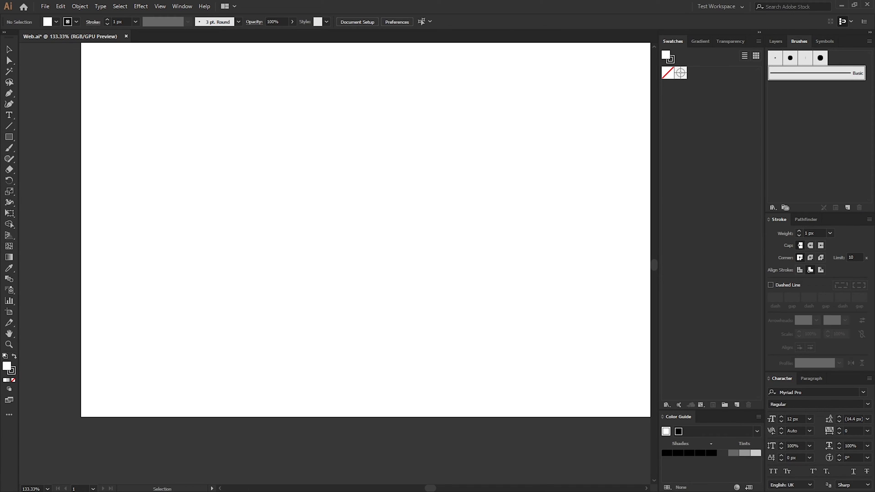
Delete all the web symbols from the Symbols panel.
{"action": "left_click", "coordinate": [825, 41]}
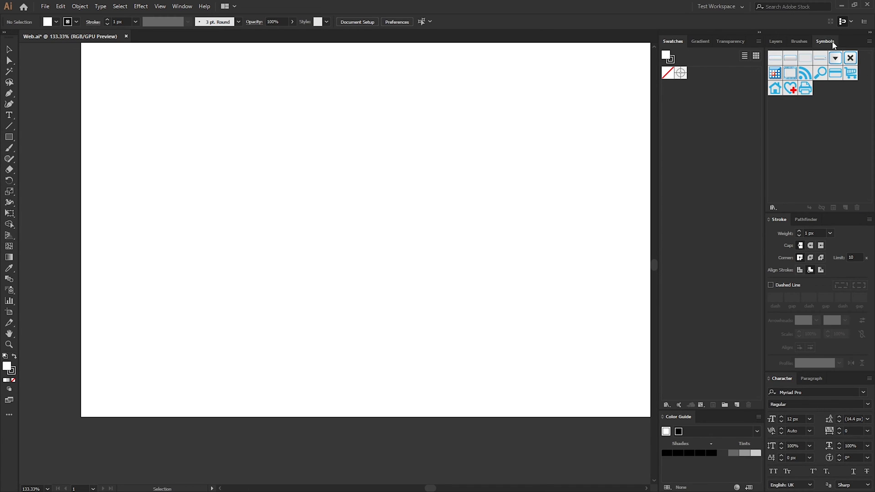
{"action": "left_click", "coordinate": [805, 88], "text": "shift"}
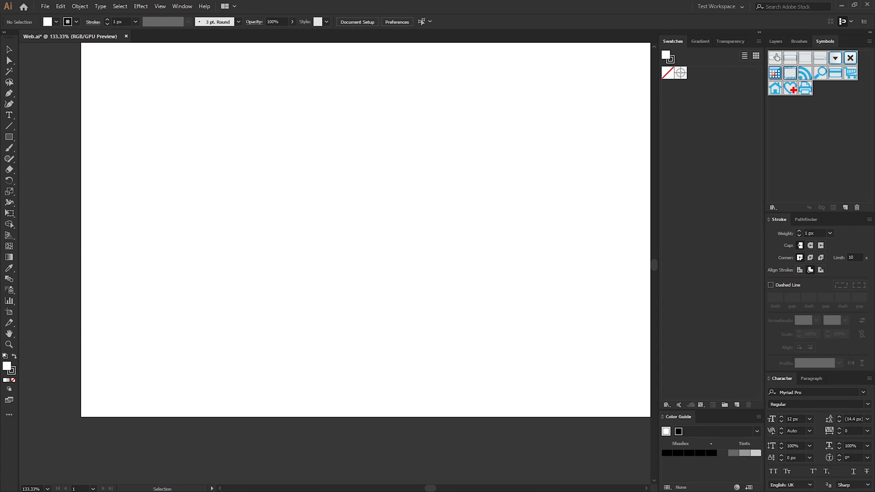
{"action": "left_click", "coordinate": [856, 208]}
{"action": "left_click", "coordinate": [428, 262]}
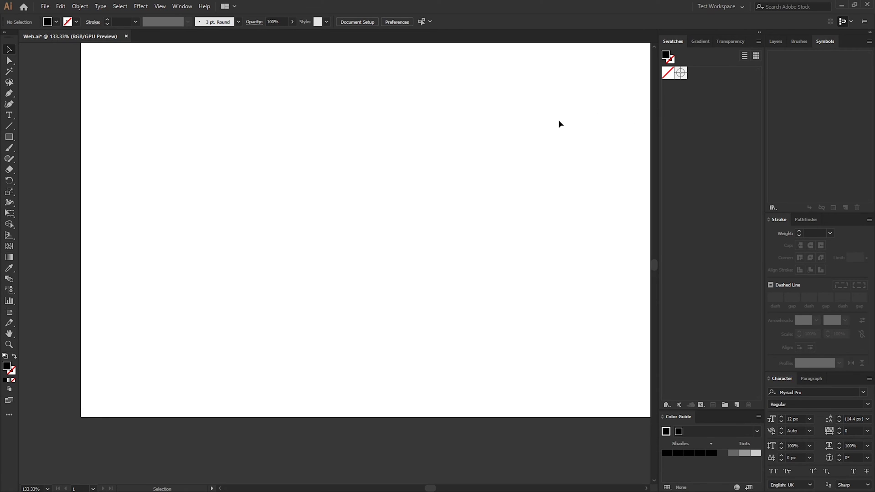
Draw a 52 px square and fill it blue with colour #0a20ea.
{"action": "left_click", "coordinate": [9, 137]}
{"action": "left_click_drag", "start_coordinate": [280, 115], "coordinate": [317, 151]}
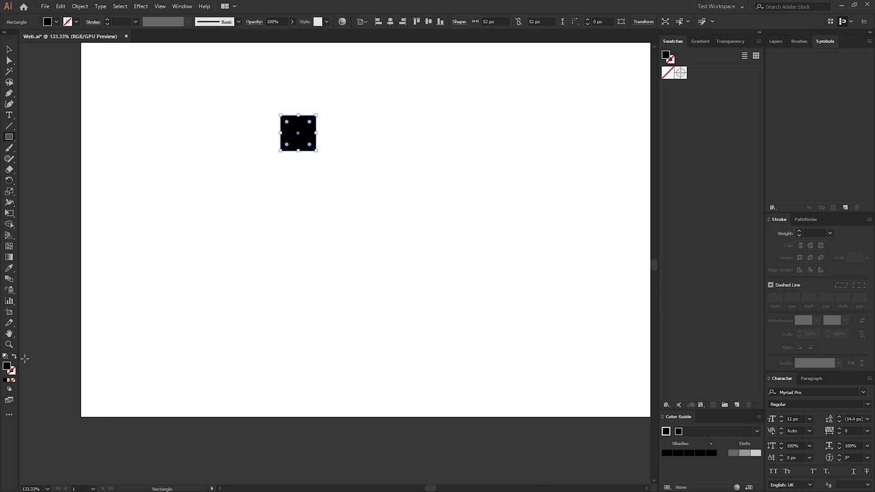
{"action": "double_click", "coordinate": [8, 368]}
{"action": "type", "text": "0a20ea"}
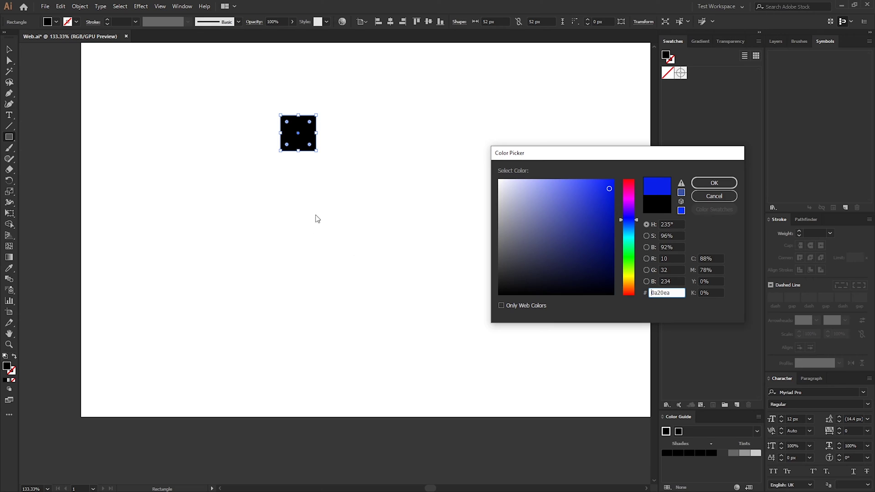
{"action": "left_click", "coordinate": [727, 184]}
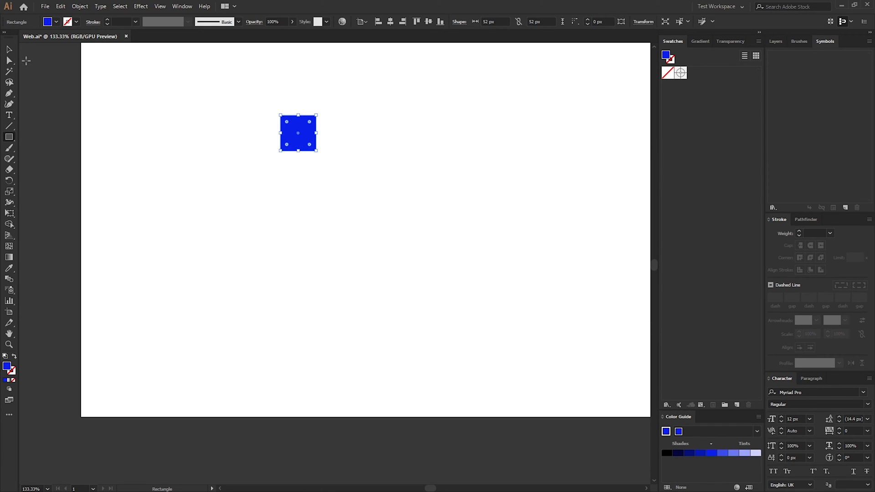
Copy the blue square 73 px to the right and recolour the copy magenta.
{"action": "left_click", "coordinate": [10, 49]}
{"action": "left_click", "coordinate": [342, 178]}
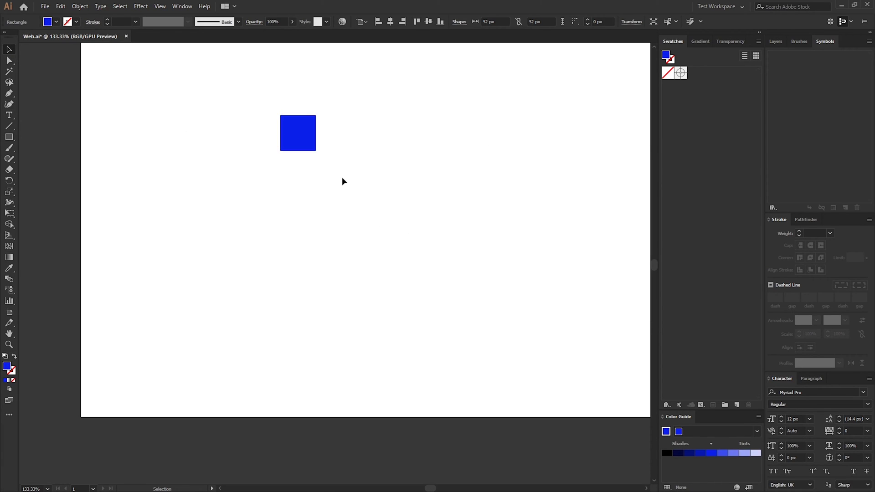
{"action": "left_click_drag", "start_coordinate": [309, 137], "coordinate": [404, 137]}
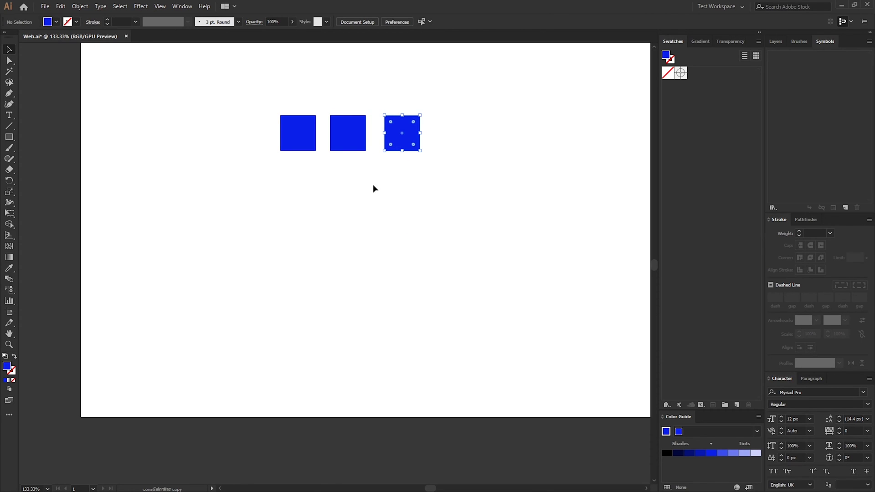
{"action": "double_click", "coordinate": [6, 366]}
{"action": "left_click_drag", "start_coordinate": [620, 220], "coordinate": [634, 201]}
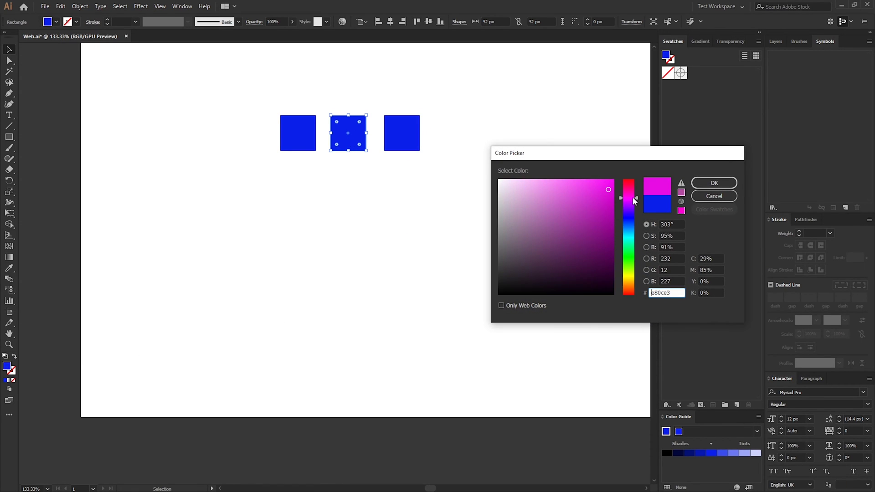
{"action": "left_click", "coordinate": [715, 182]}
Recolour the third square green in the Color Picker.
{"action": "left_click", "coordinate": [412, 139]}
{"action": "double_click", "coordinate": [10, 368]}
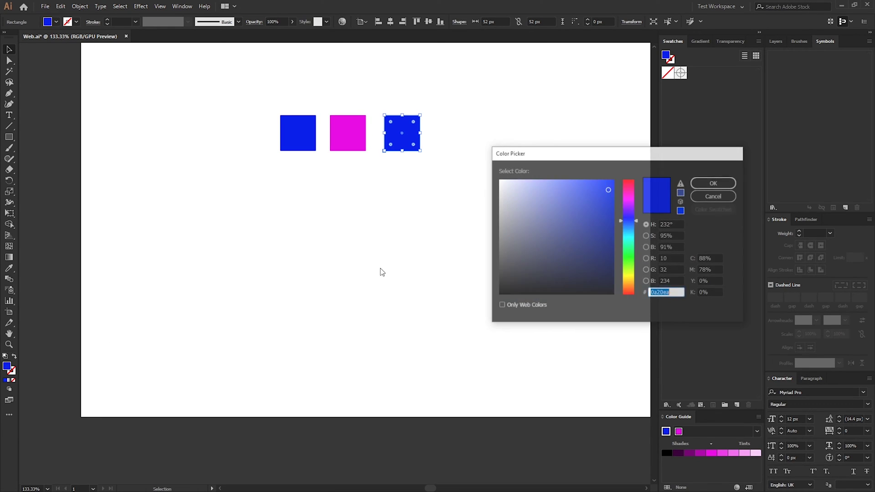
{"action": "left_click", "coordinate": [629, 261]}
{"action": "left_click", "coordinate": [714, 184]}
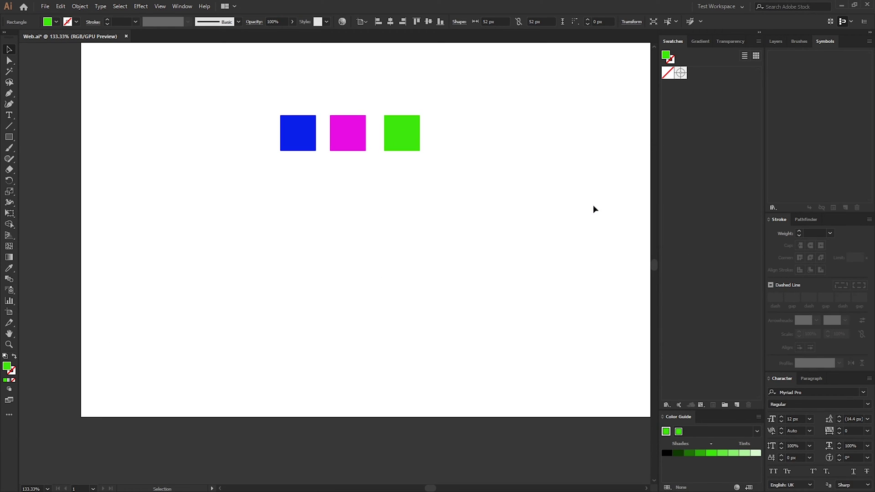
{"action": "left_click", "coordinate": [594, 207]}
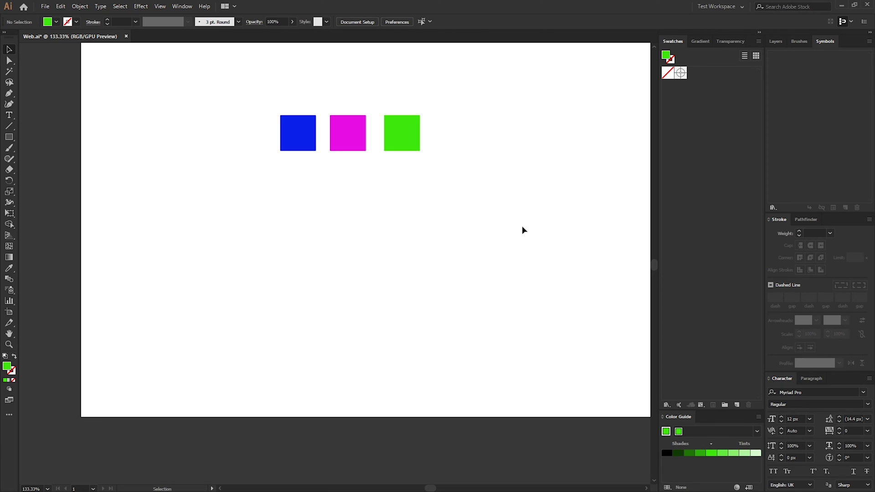
Create a colour group named 'Colour 1' from the three selected coloured squares.
{"action": "left_click_drag", "start_coordinate": [536, 248], "coordinate": [249, 106]}
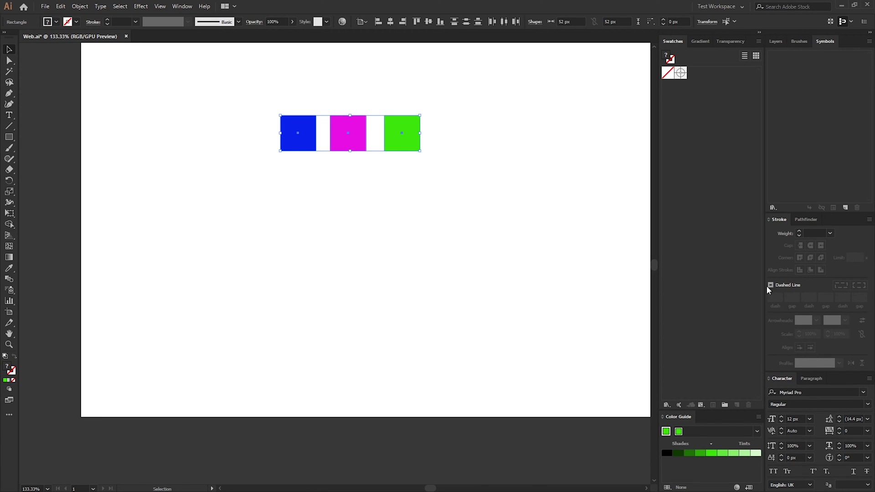
{"action": "left_click", "coordinate": [725, 405]}
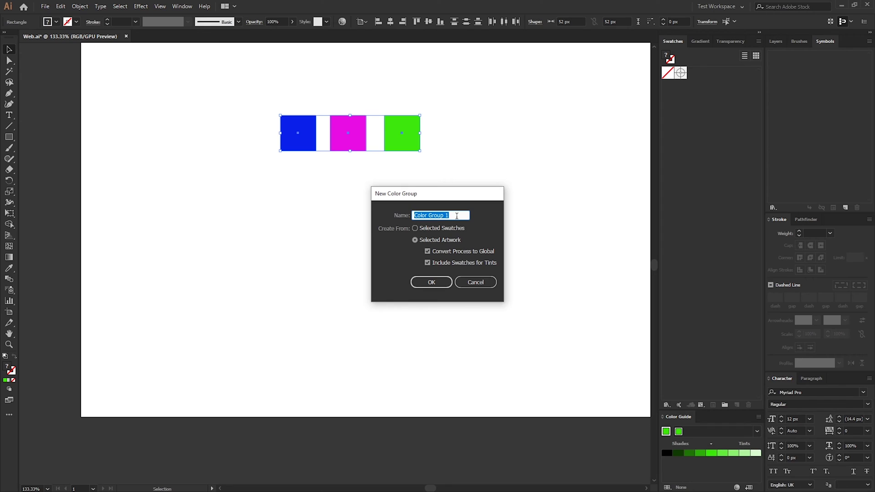
{"action": "type", "text": "Colour 1"}
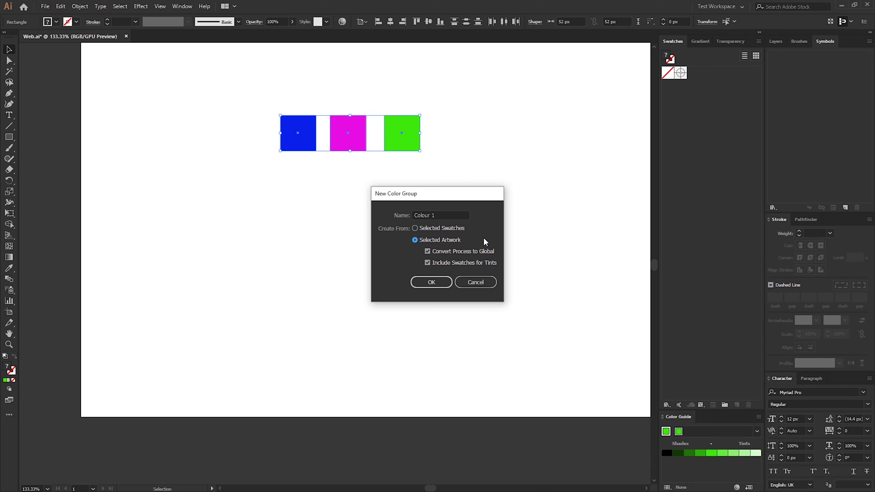
{"action": "left_click", "coordinate": [431, 282]}
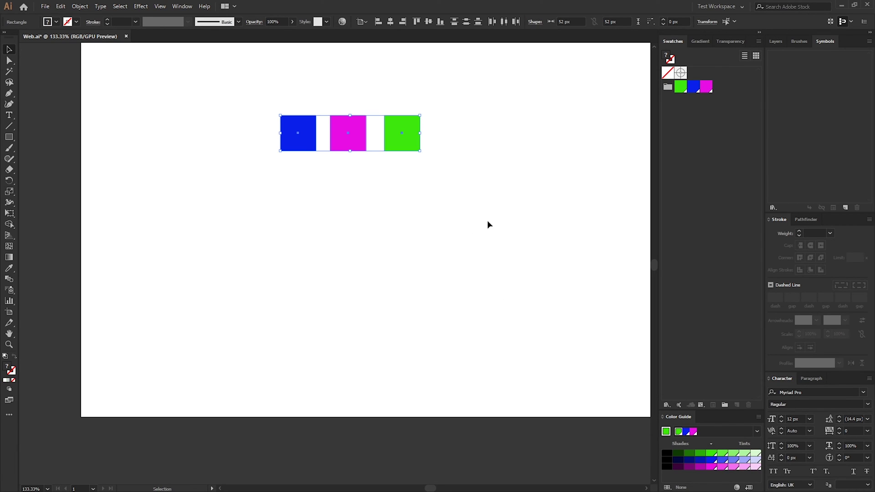
Delete the blue, magenta and green squares from the artboard.
{"action": "left_click", "coordinate": [487, 221]}
{"action": "left_click_drag", "start_coordinate": [508, 215], "coordinate": [198, 102]}
{"action": "key", "text": "Delete"}
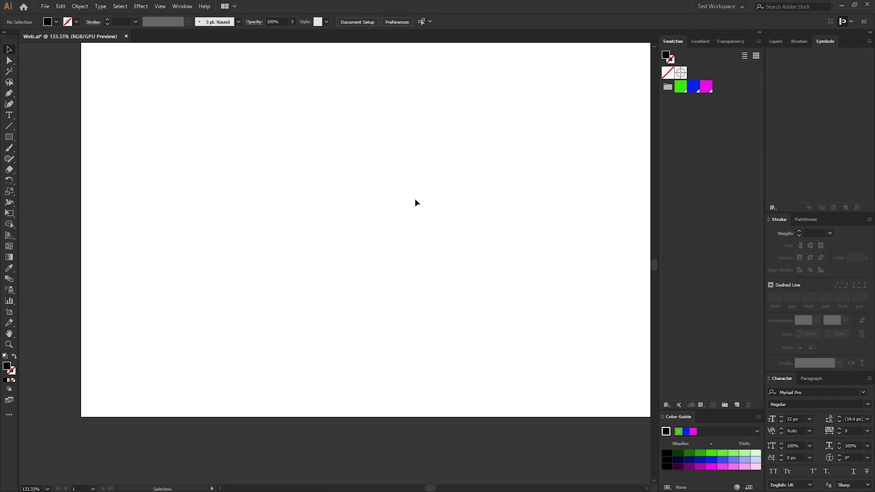
Paste the bird and make it a Static Graphic symbol named 'Twitter Icon'.
{"action": "key", "text": "ctrl+v"}
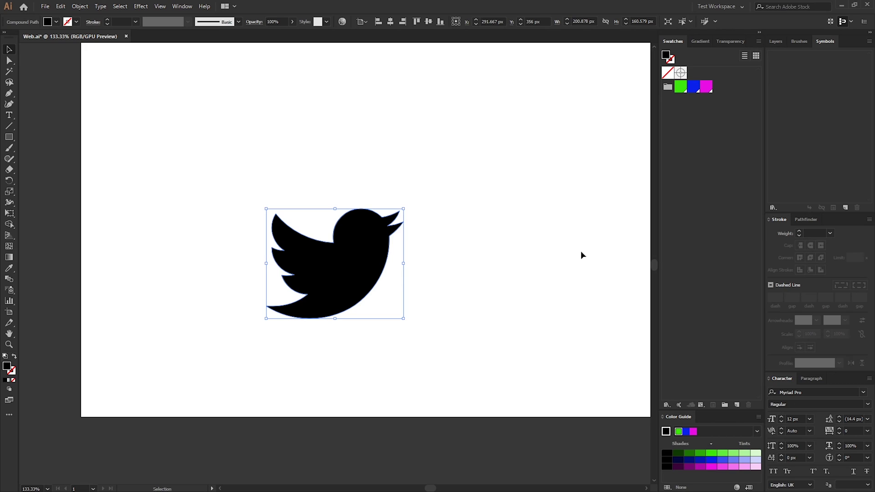
{"action": "left_click", "coordinate": [581, 253]}
{"action": "left_click_drag", "start_coordinate": [332, 277], "coordinate": [805, 102]}
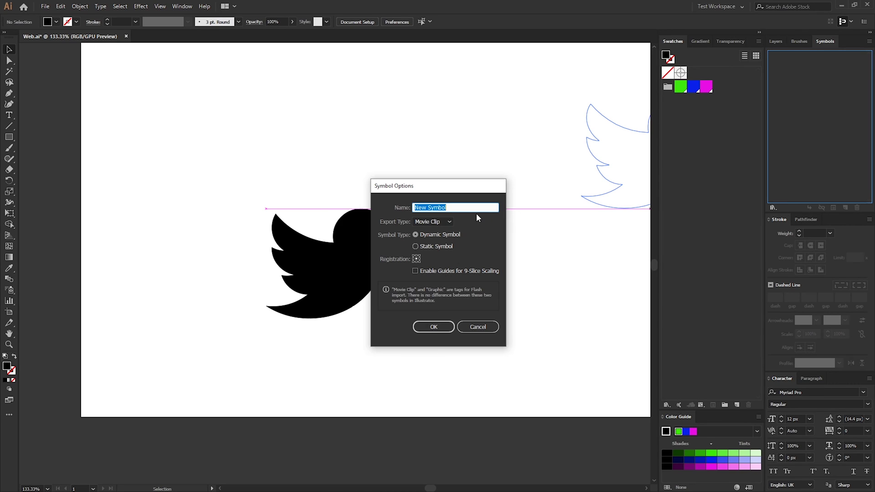
{"action": "type", "text": "Twitter Icon"}
{"action": "left_click", "coordinate": [428, 222]}
{"action": "left_click", "coordinate": [439, 236]}
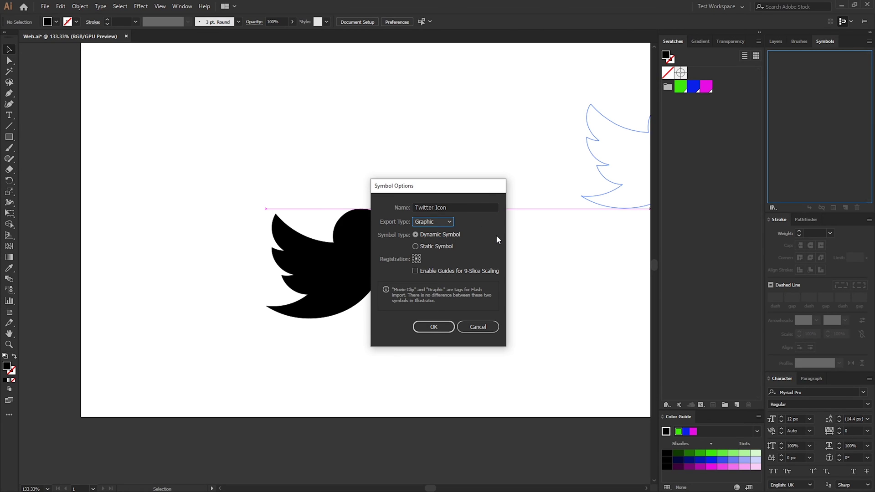
{"action": "left_click", "coordinate": [429, 246]}
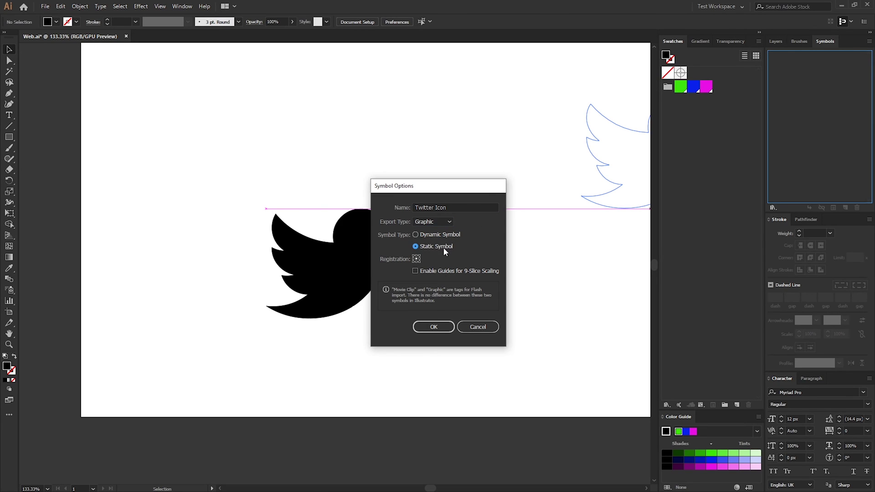
{"action": "left_click", "coordinate": [443, 327]}
Delete the original bird artwork from the artboard.
{"action": "left_click", "coordinate": [479, 305]}
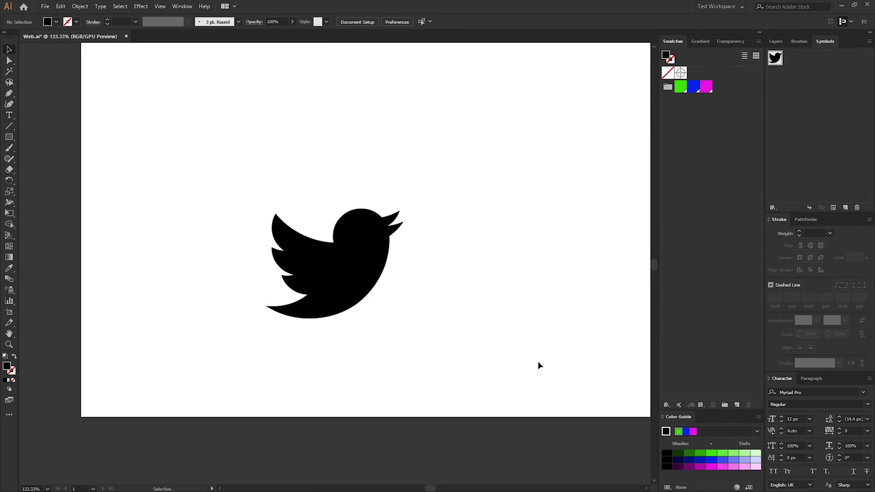
{"action": "left_click_drag", "start_coordinate": [520, 366], "coordinate": [273, 177]}
{"action": "key", "text": "Delete"}
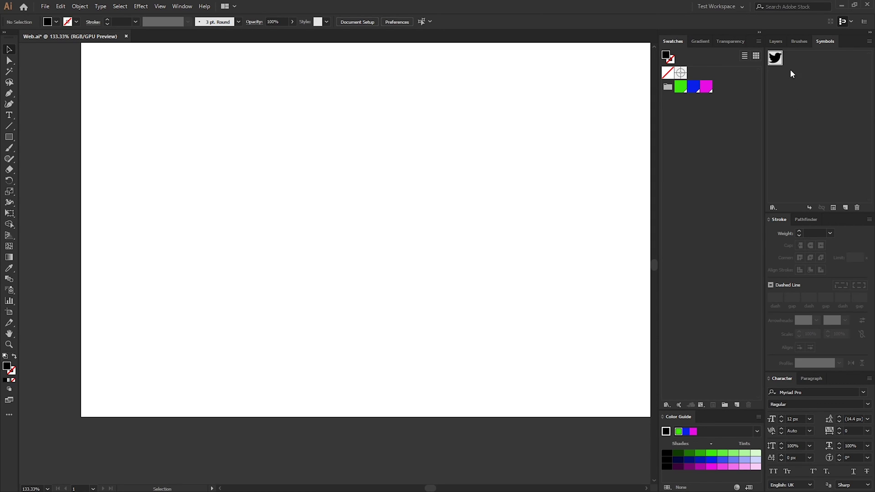
Place two Twitter Icon symbol instances on the artboard.
{"action": "left_click_drag", "start_coordinate": [771, 68], "coordinate": [233, 191]}
{"action": "left_click", "coordinate": [612, 205]}
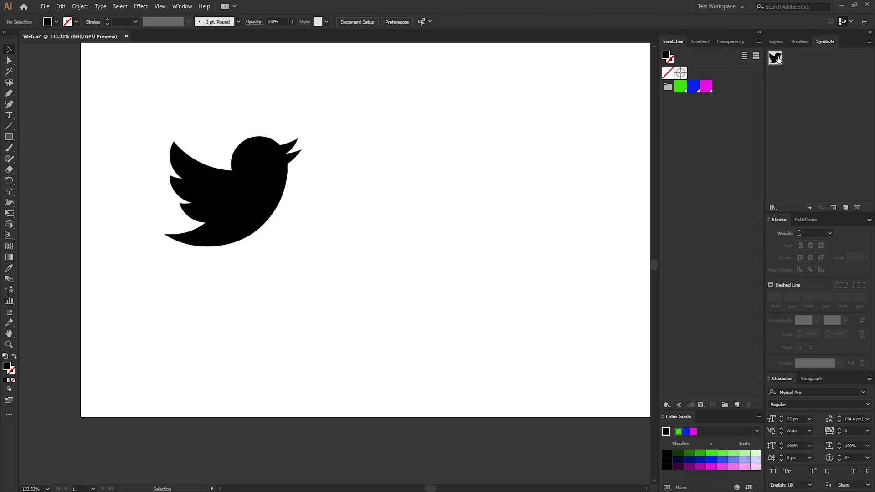
{"action": "left_click_drag", "start_coordinate": [778, 59], "coordinate": [401, 230]}
{"action": "left_click", "coordinate": [540, 358]}
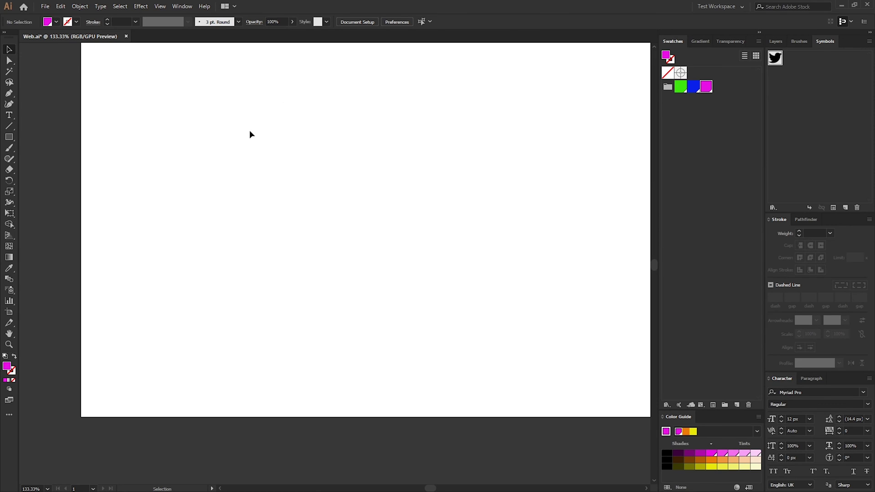
Save As 'Test Profile' in New Document Profiles, accepting the default Illustrator Options.
{"action": "left_click", "coordinate": [45, 6]}
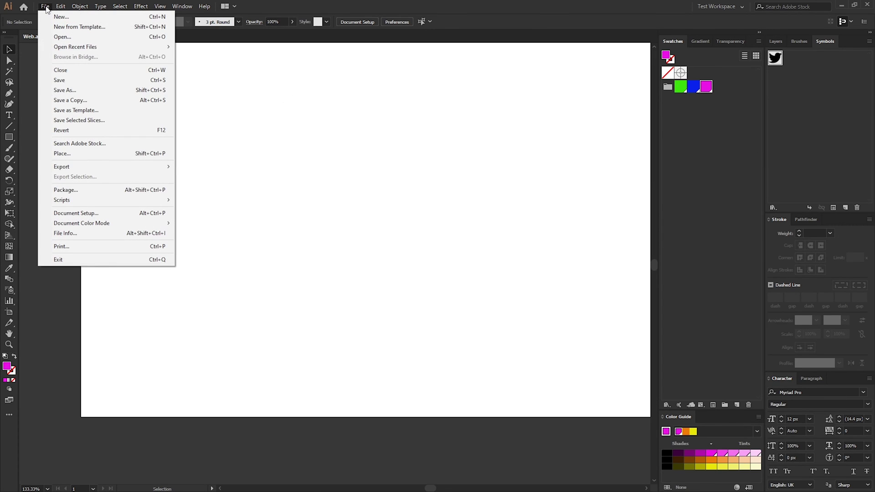
{"action": "left_click", "coordinate": [95, 90]}
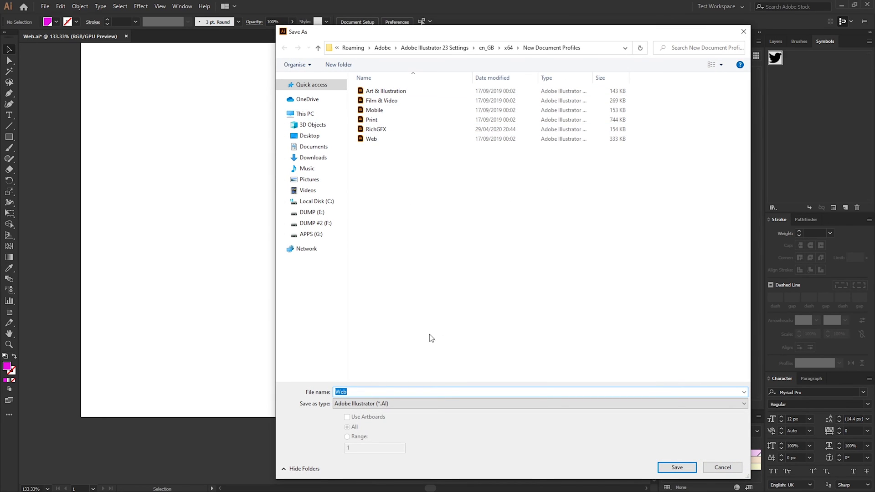
{"action": "left_click", "coordinate": [372, 391]}
{"action": "key", "text": "BackSpace"}
{"action": "key", "text": "BackSpace"}
{"action": "key", "text": "BackSpace"}
{"action": "type", "text": "Test Profile"}
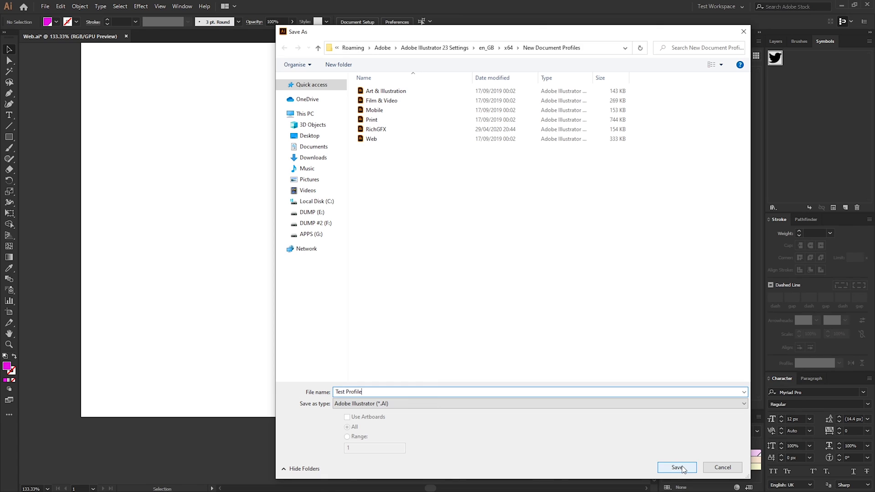
{"action": "key", "text": "Return"}
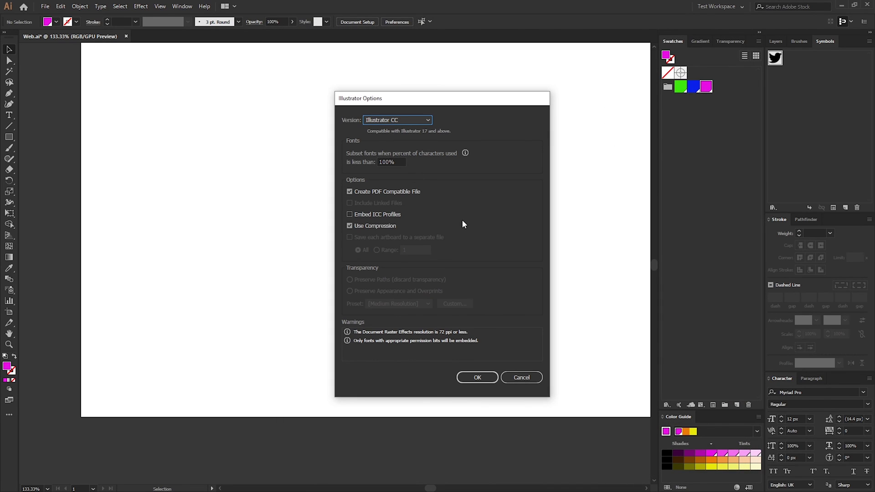
{"action": "left_click", "coordinate": [481, 378]}
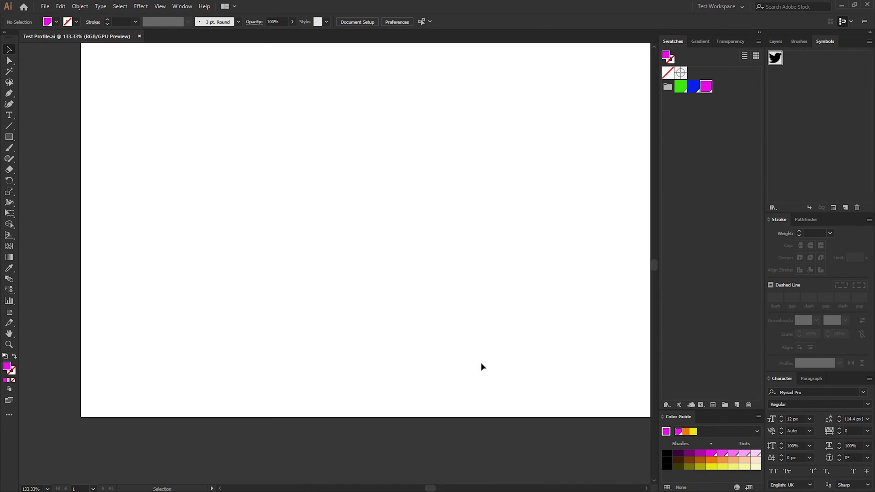
Close Test Profile and create a new document from the Web 'Test Profile' preset.
{"action": "left_click", "coordinate": [139, 36]}
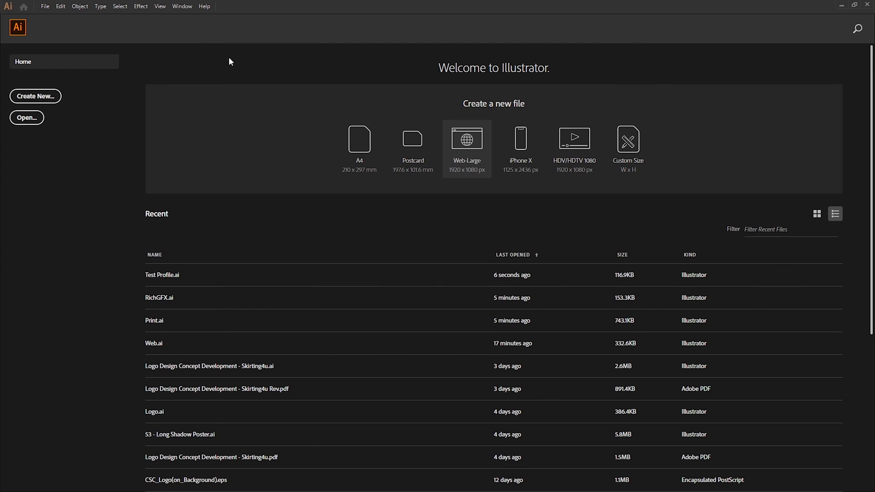
{"action": "left_click", "coordinate": [53, 101]}
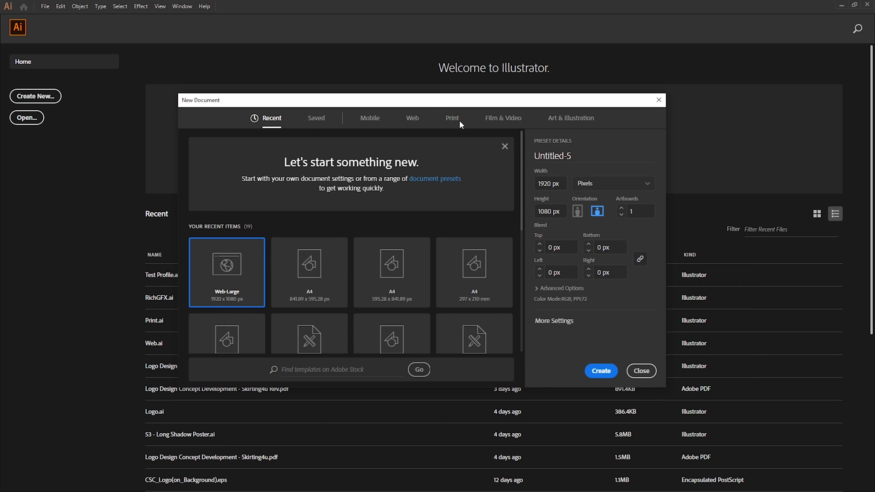
{"action": "left_click", "coordinate": [413, 119]}
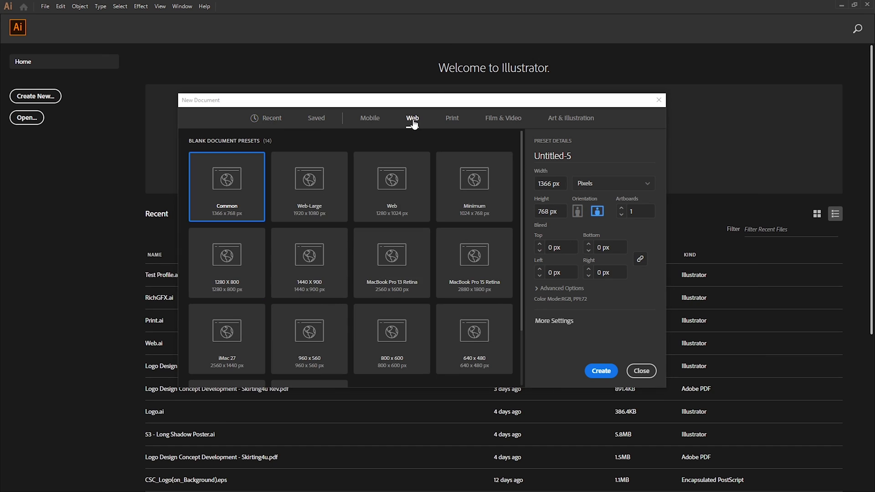
{"action": "scroll", "coordinate": [413, 225], "scroll_direction": "down", "scroll_amount": 2}
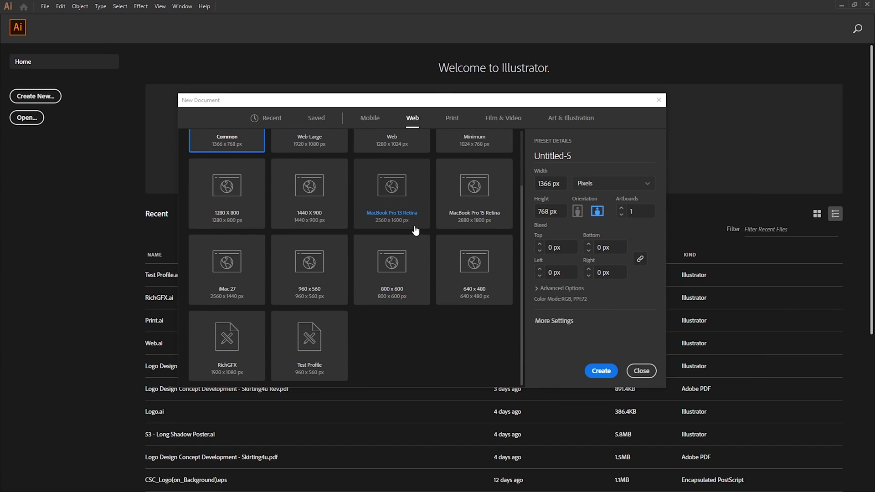
{"action": "left_click", "coordinate": [327, 362]}
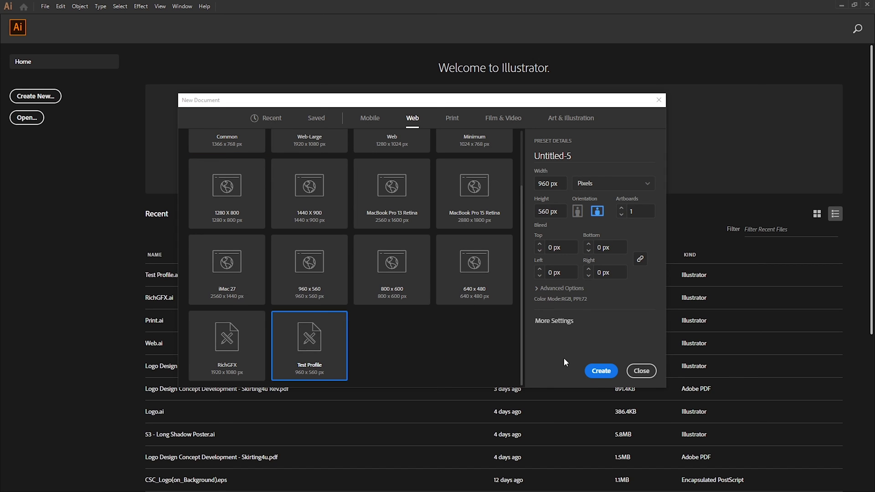
{"action": "left_click", "coordinate": [601, 371]}
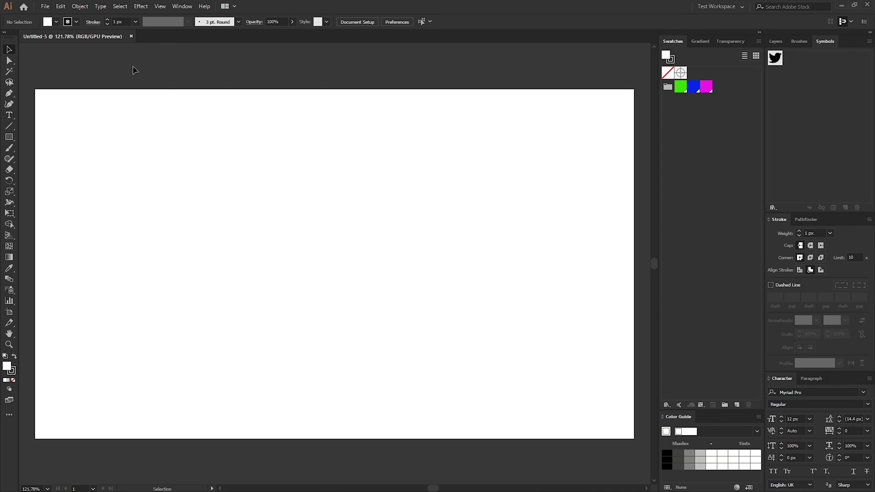
Close Untitled-5 and create a 1920 x 1080 document from the Web RichGFX preset.
{"action": "left_click", "coordinate": [131, 36]}
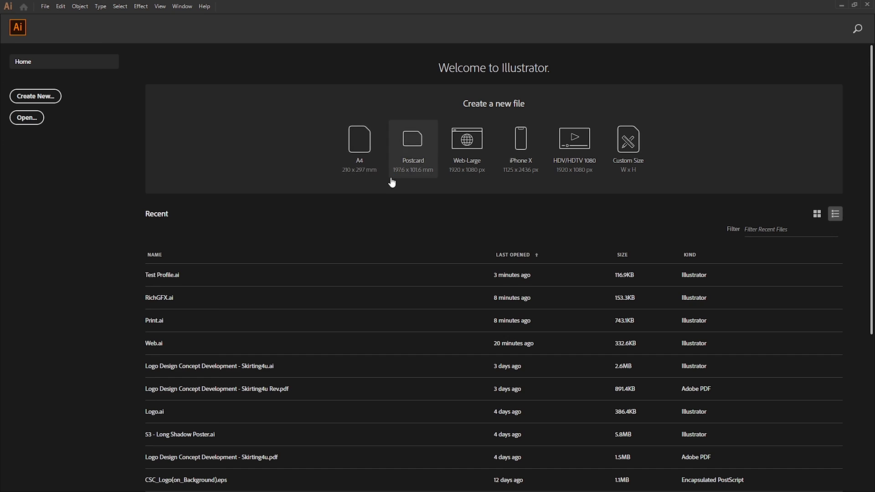
{"action": "key", "text": "ctrl+n"}
{"action": "left_click", "coordinate": [413, 118]}
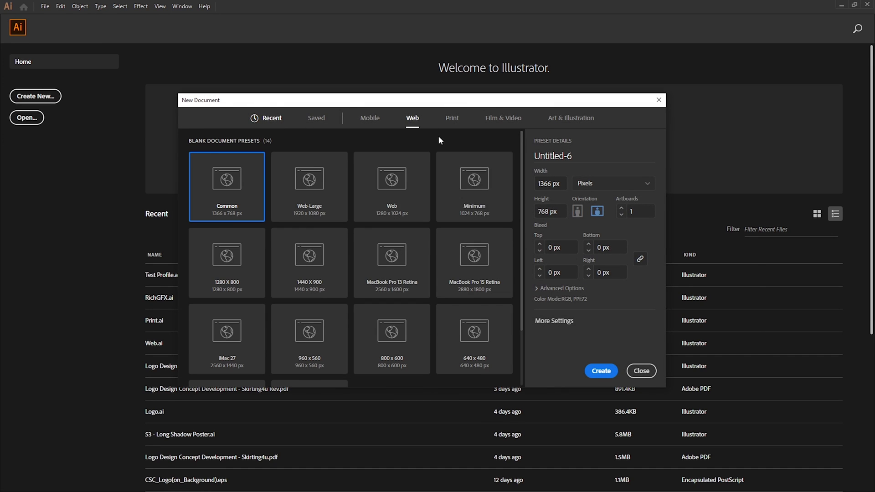
{"action": "left_click_drag", "start_coordinate": [524, 191], "coordinate": [529, 346]}
{"action": "left_click", "coordinate": [243, 358]}
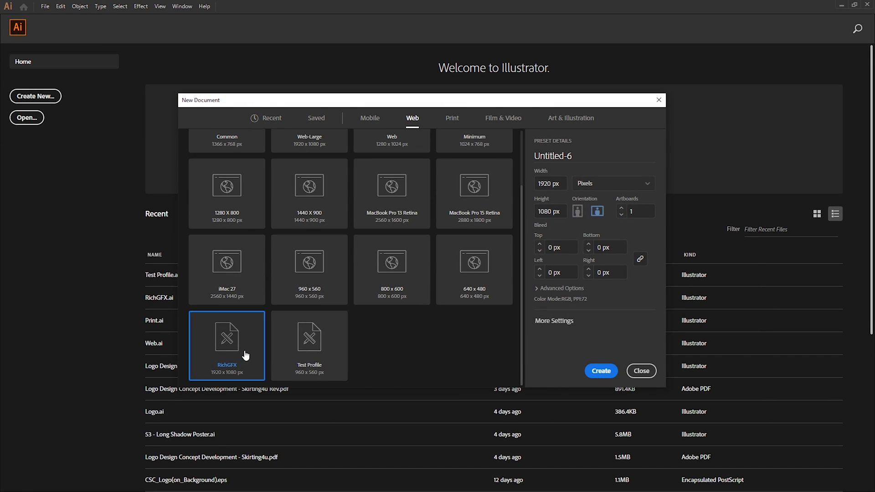
{"action": "left_click", "coordinate": [598, 379]}
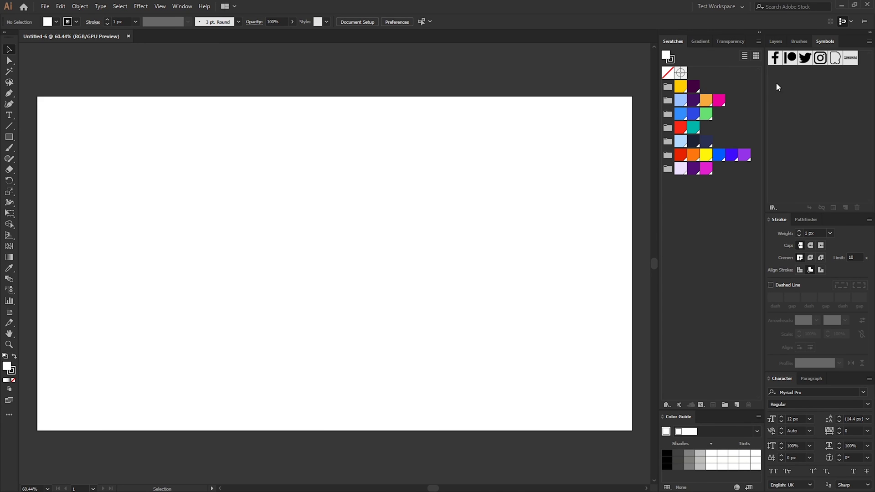
Place the RICHGFX, R and Twitter symbols on the artboard.
{"action": "left_click_drag", "start_coordinate": [849, 58], "coordinate": [509, 180]}
{"action": "left_click", "coordinate": [625, 196]}
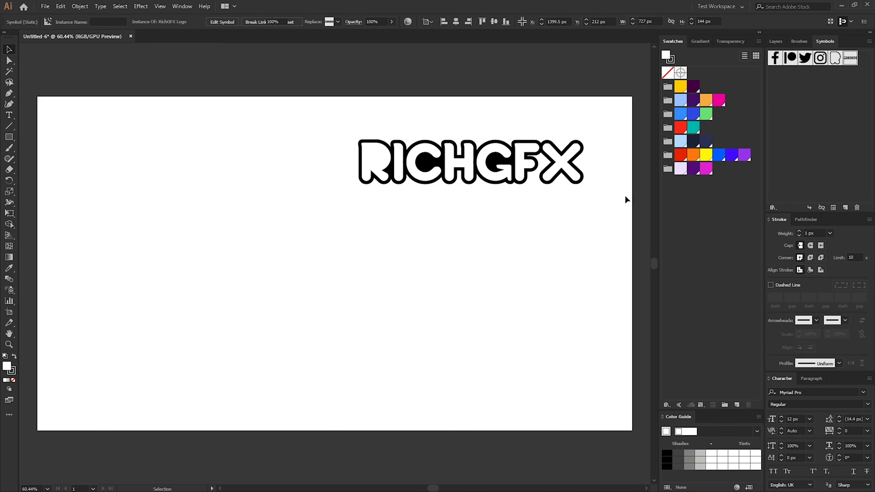
{"action": "left_click_drag", "start_coordinate": [835, 57], "coordinate": [506, 291]}
{"action": "left_click_drag", "start_coordinate": [806, 59], "coordinate": [421, 275]}
{"action": "left_click", "coordinate": [453, 334]}
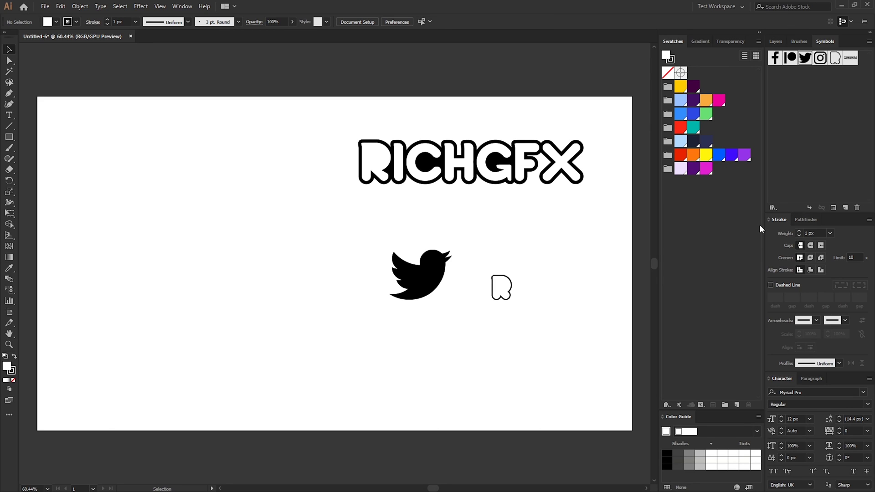
Switch the active workspace to RichGfx.
{"action": "left_click", "coordinate": [720, 6]}
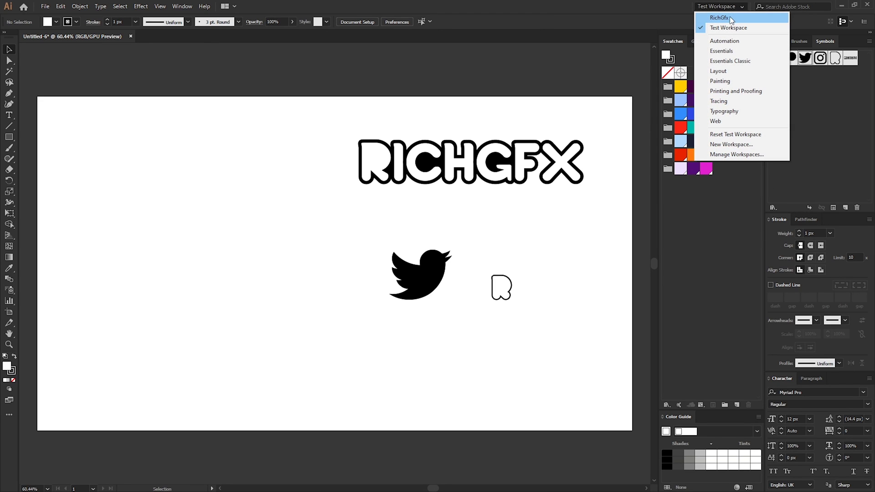
{"action": "left_click", "coordinate": [729, 18]}
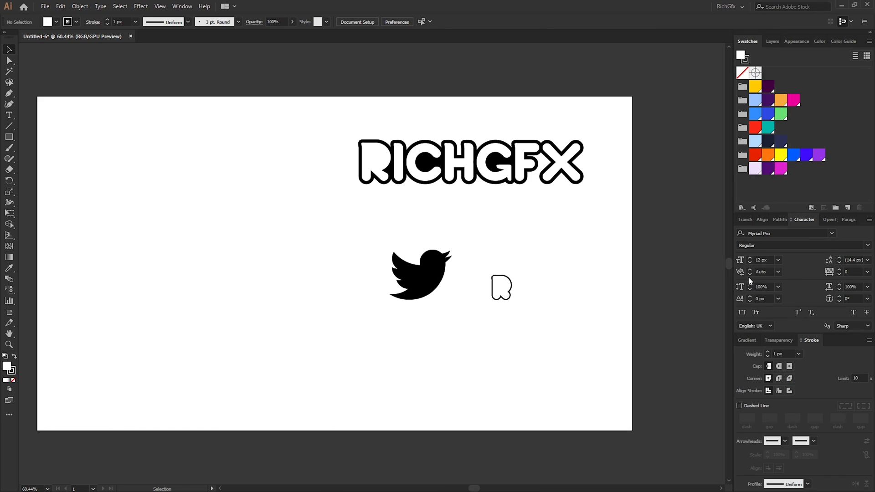